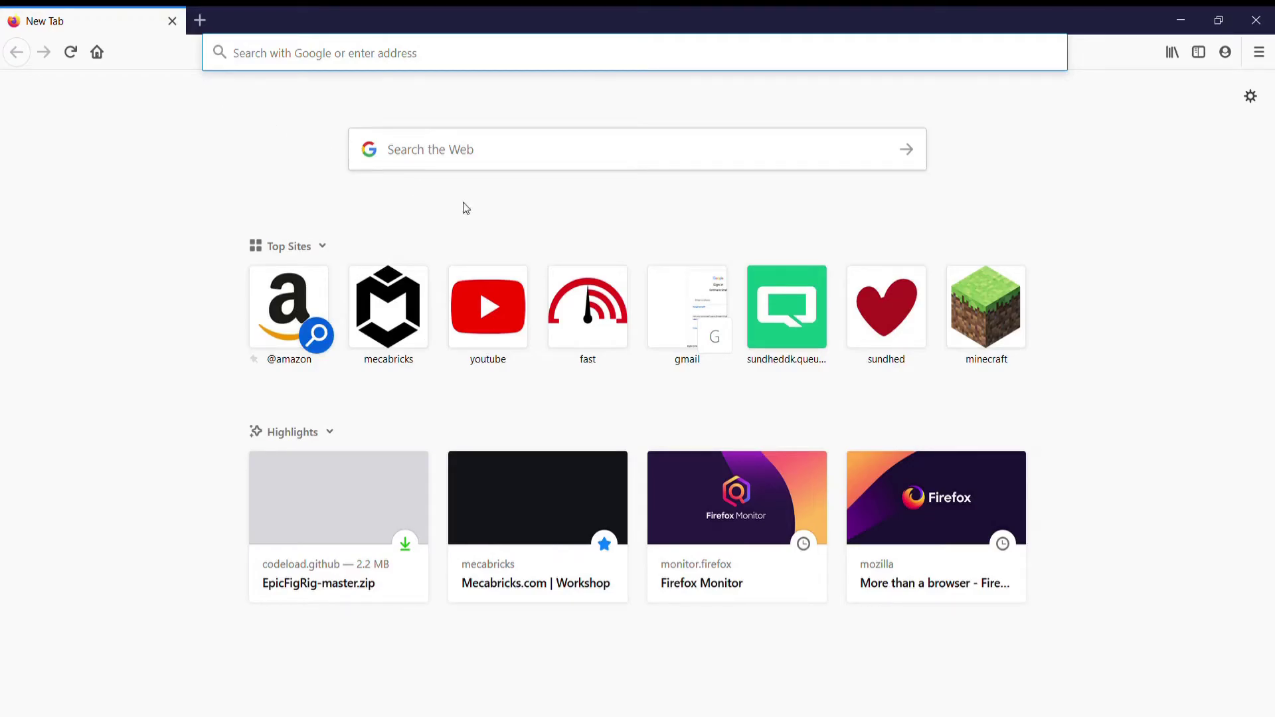
Open the saved 'minecraft 1' model in the Mecabricks workshop and bring up its Blender Add-on (.zmbx) export.
left_click(394, 307)
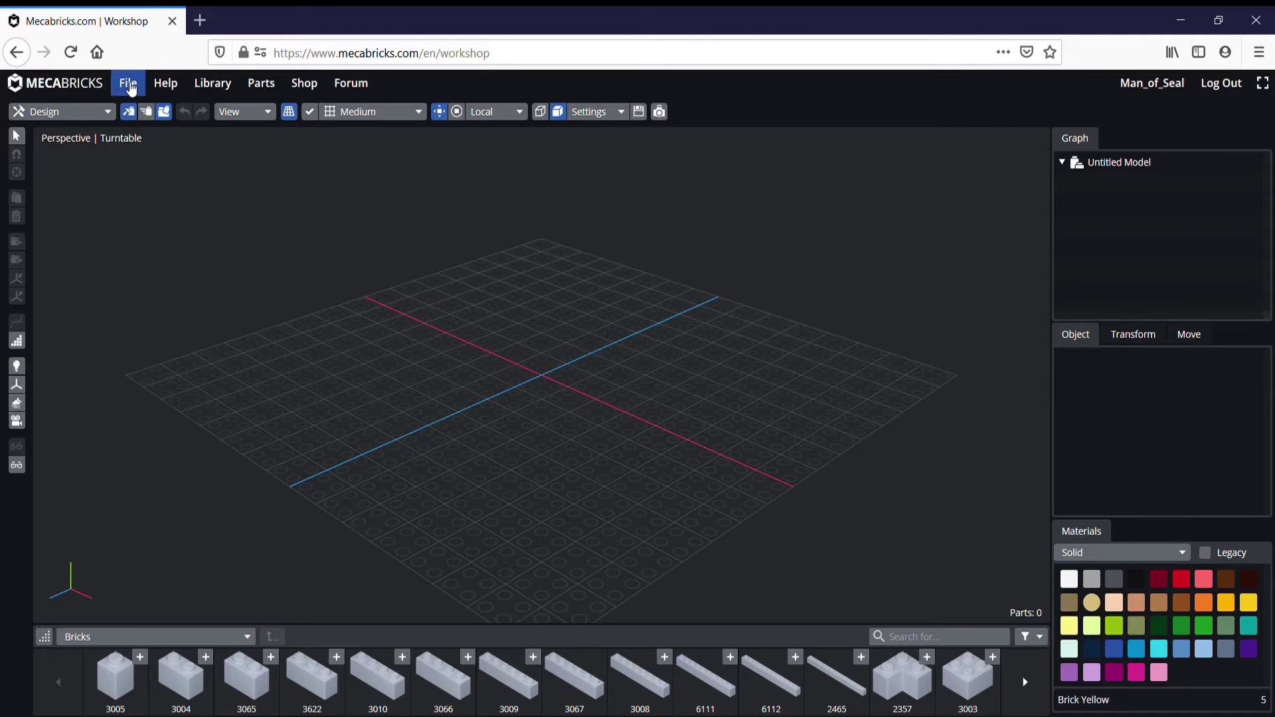
left_click(131, 88)
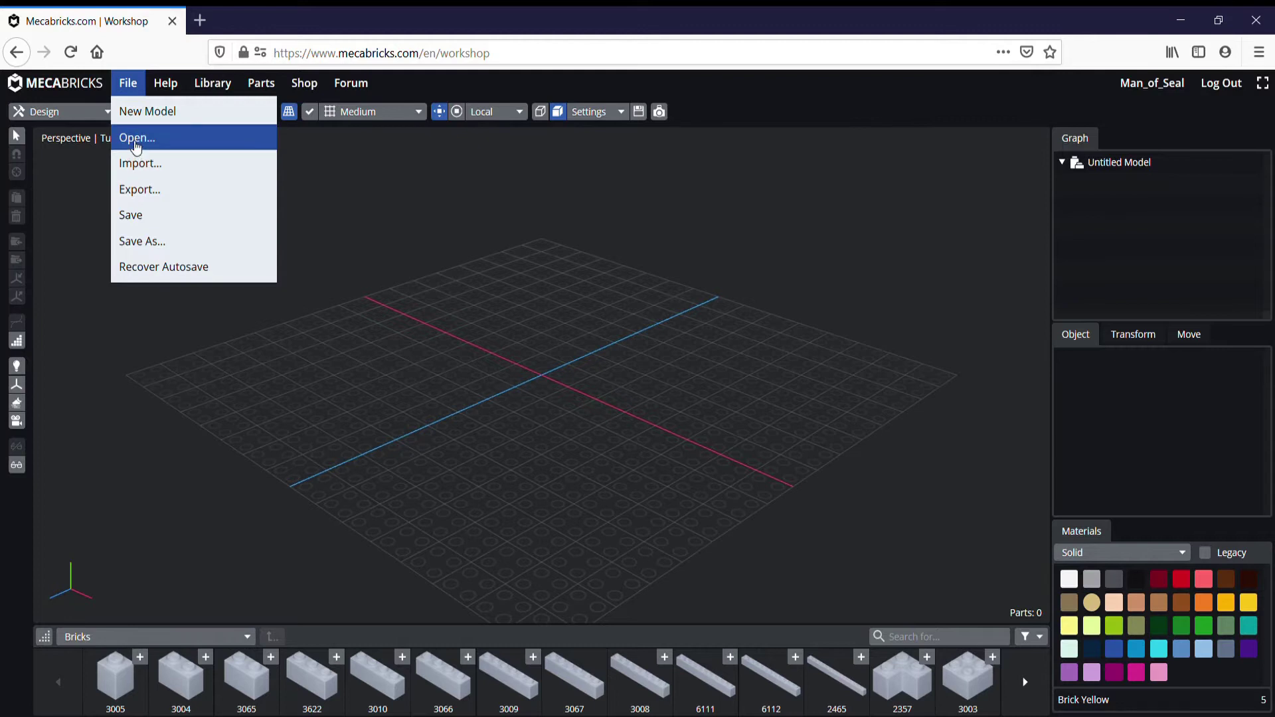
left_click(131, 138)
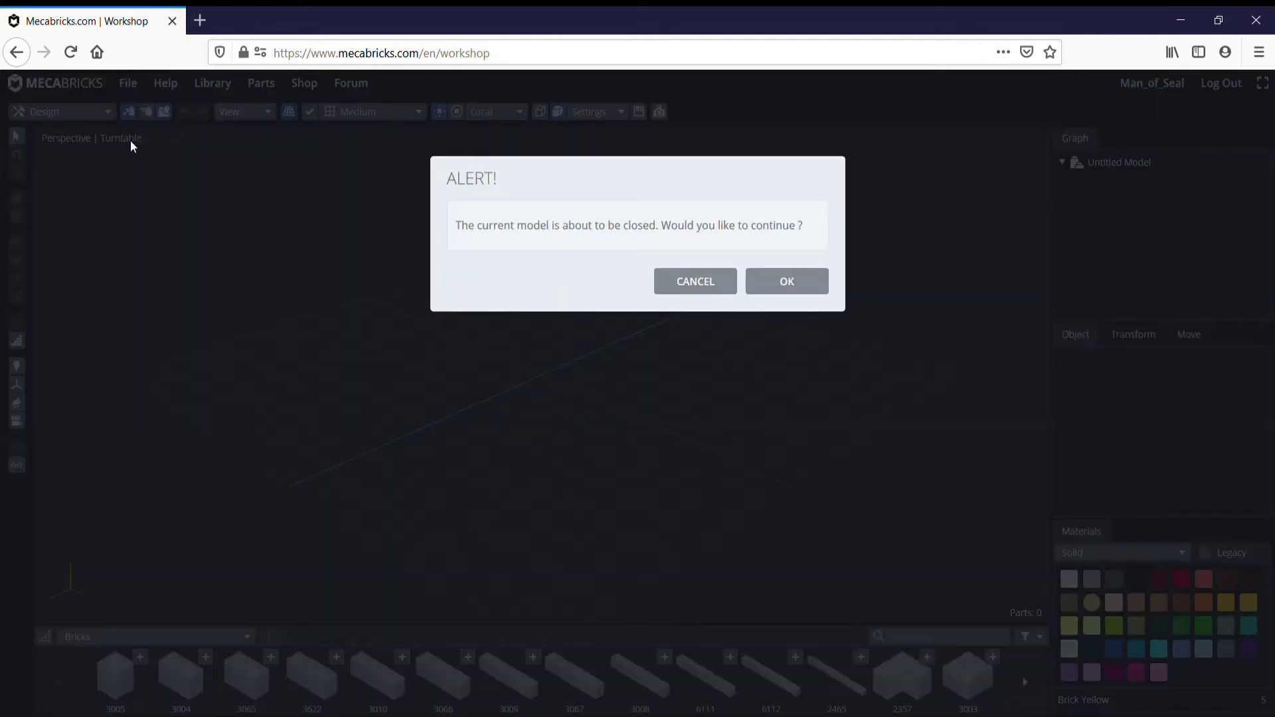
left_click(783, 281)
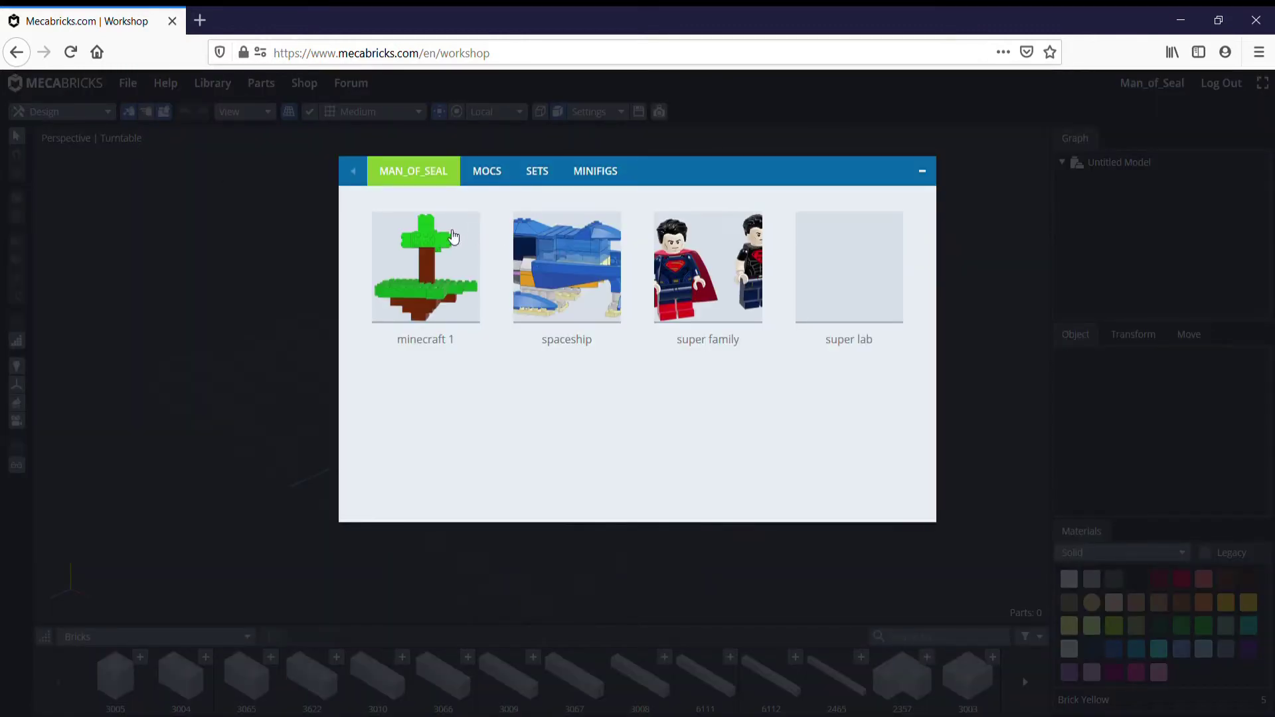
left_click(433, 285)
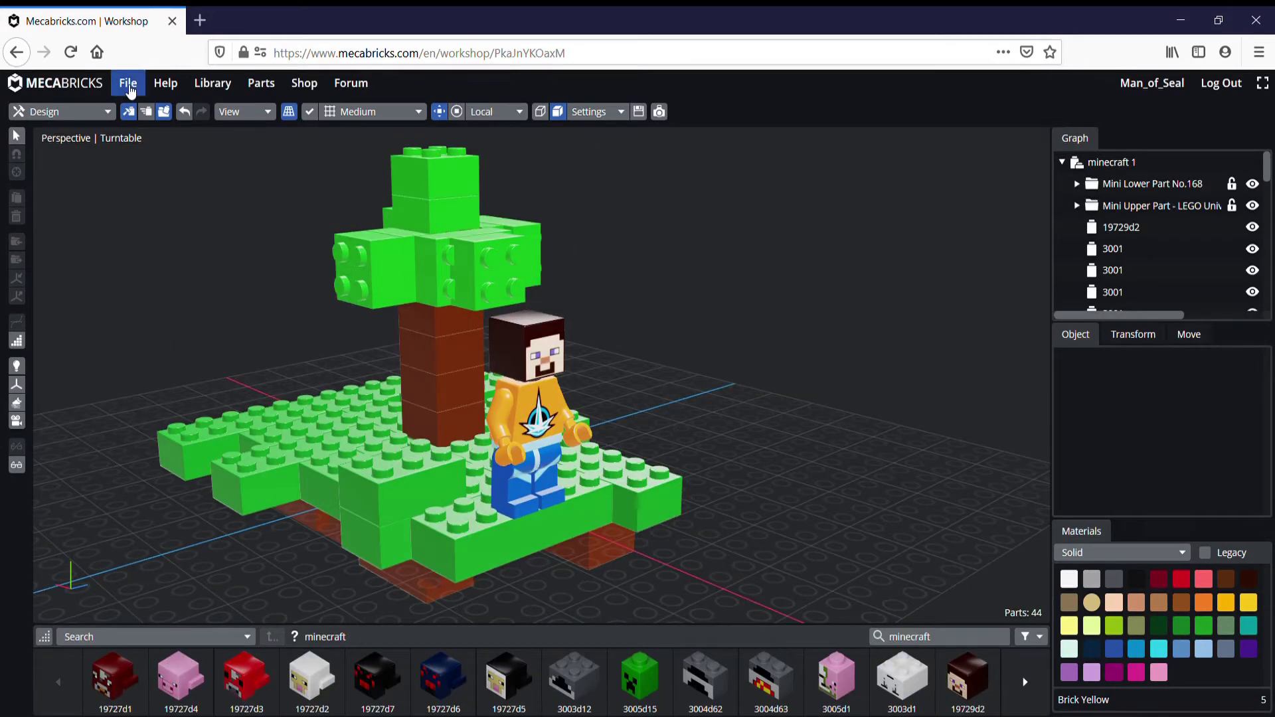
left_click(130, 91)
left_click(137, 188)
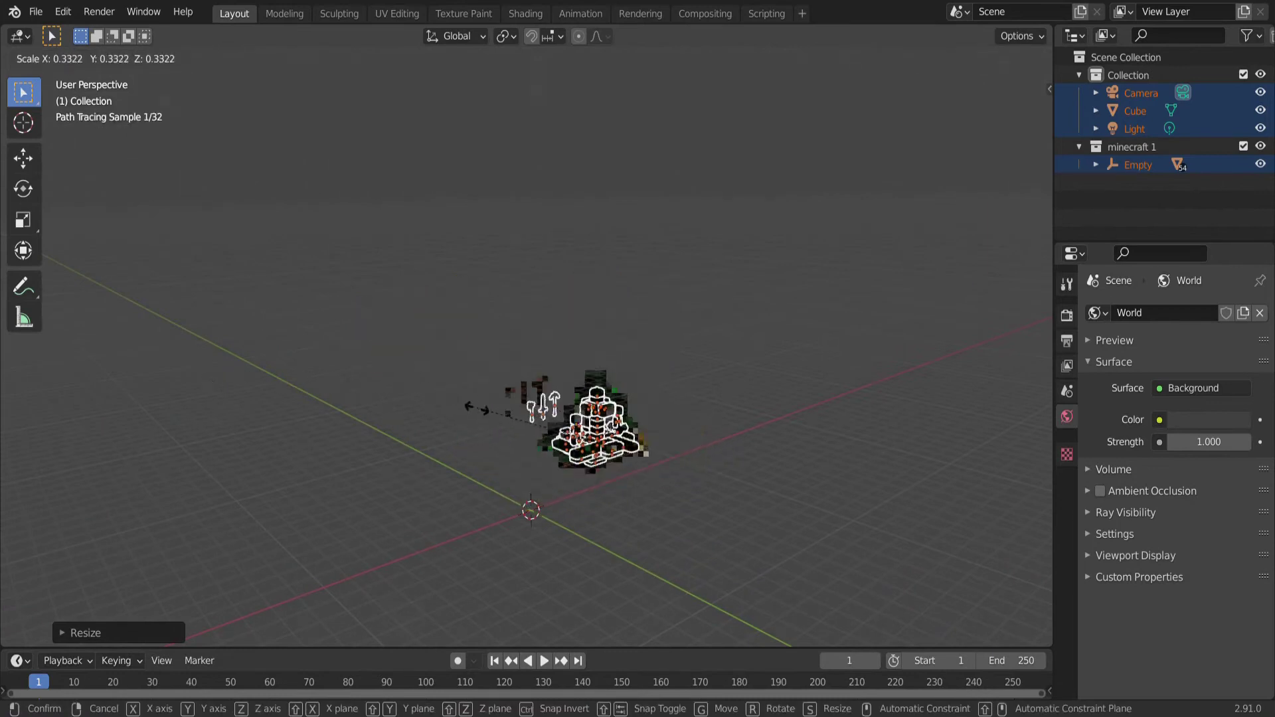
Shrink the imported island, view it through the camera, apply scale and make parts single-user object and data.
left_click(536, 438)
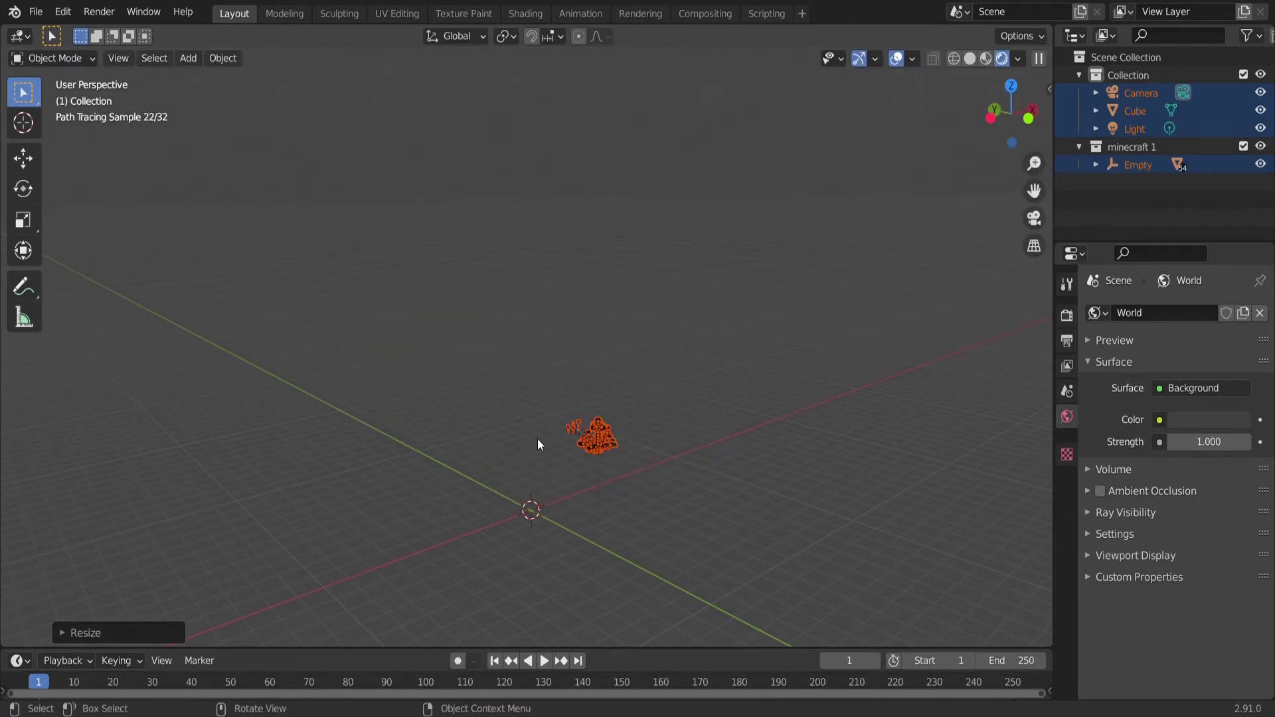
key("KP_0")
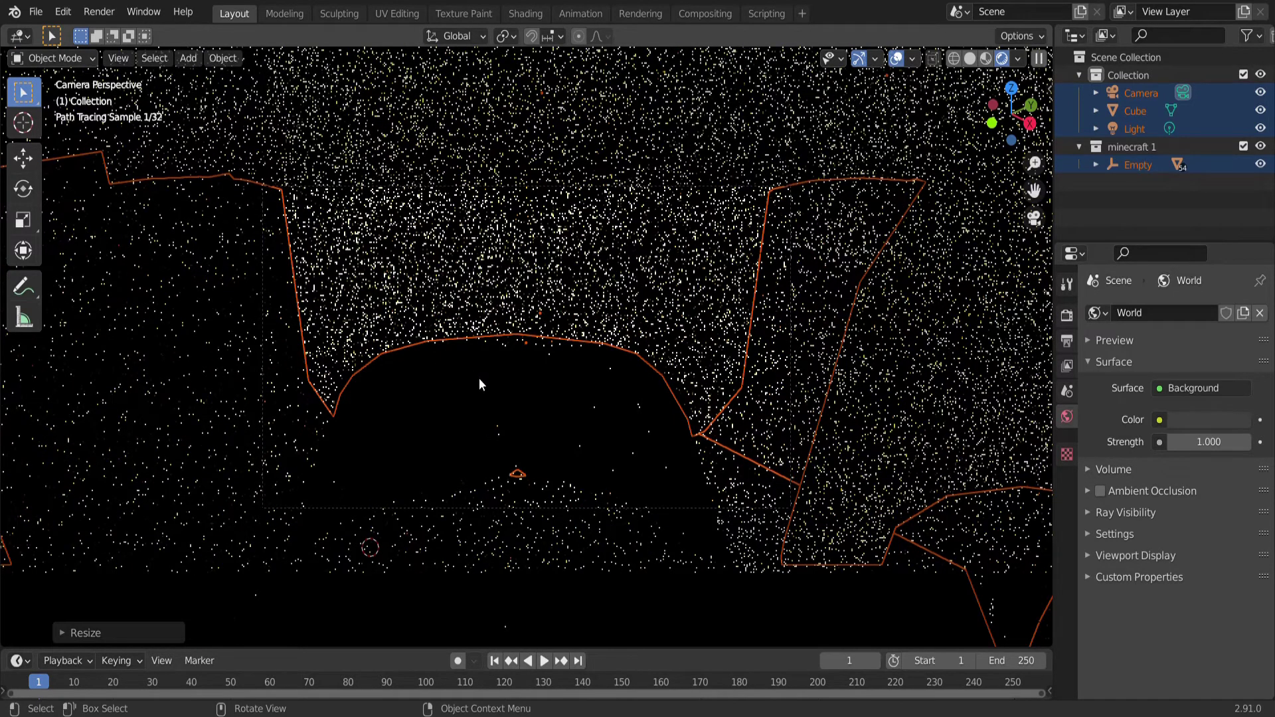
key("ctrl+a")
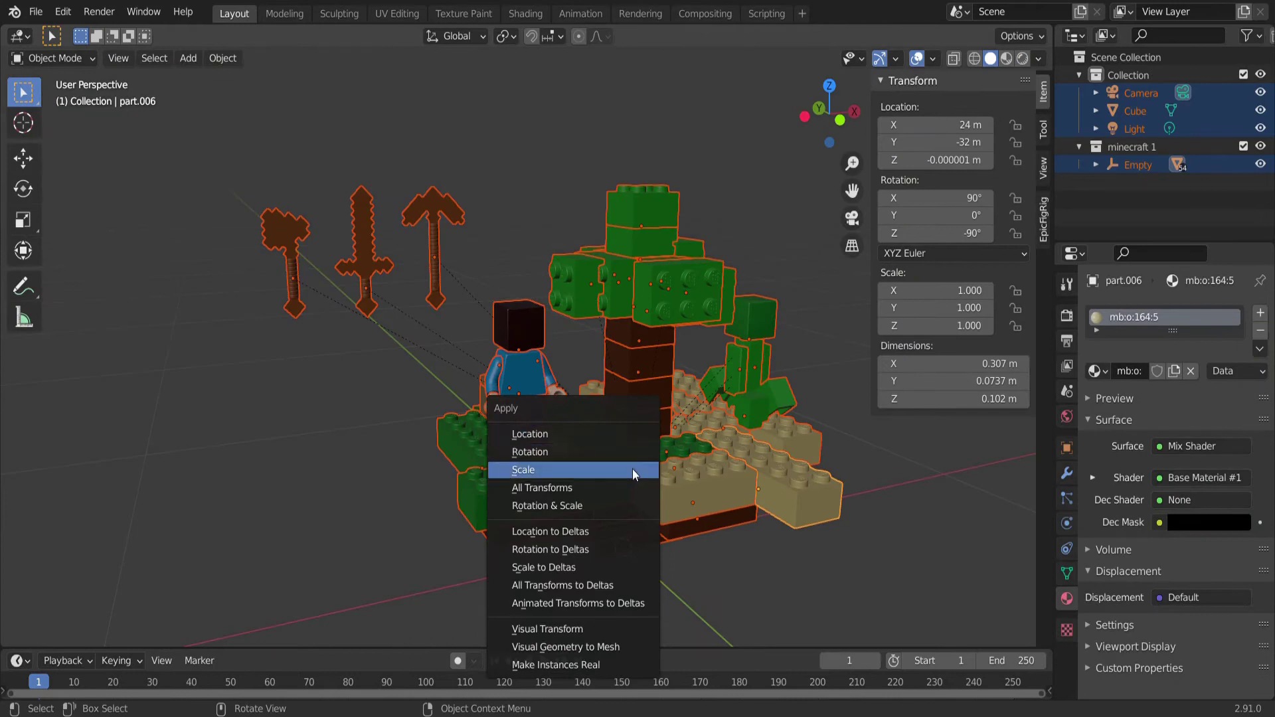
left_click(632, 469)
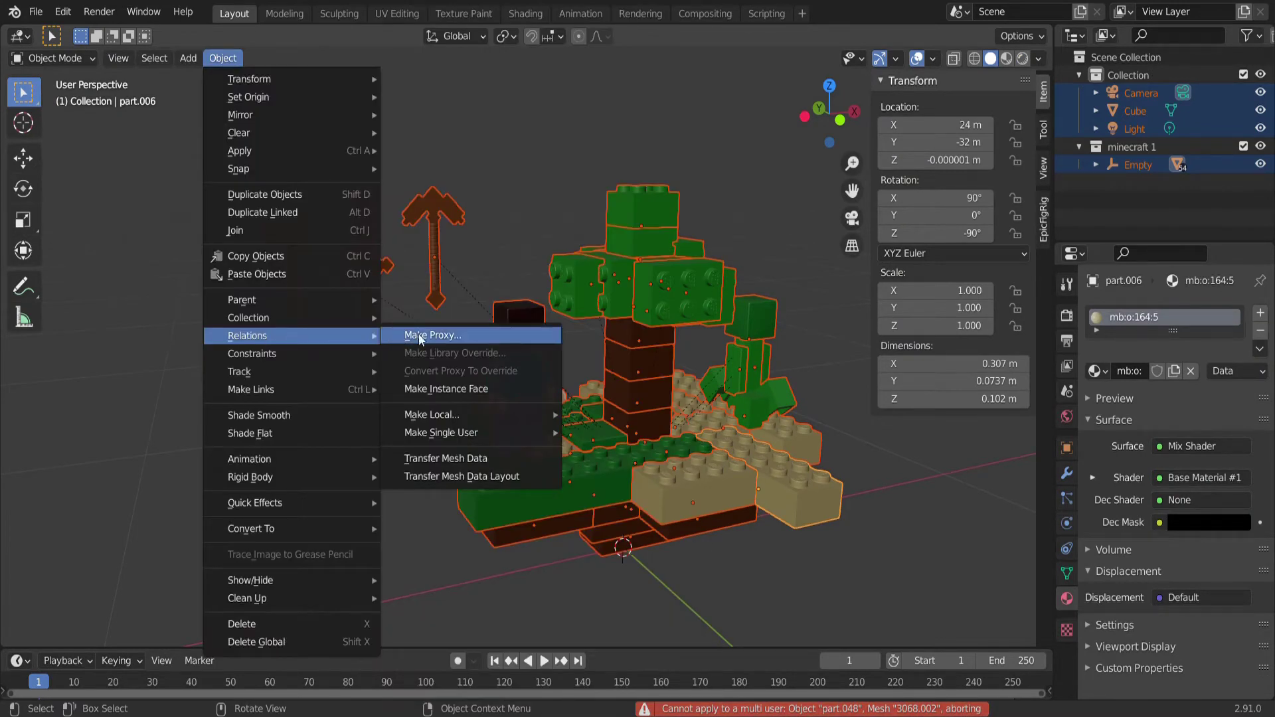
mouse_move(441, 432)
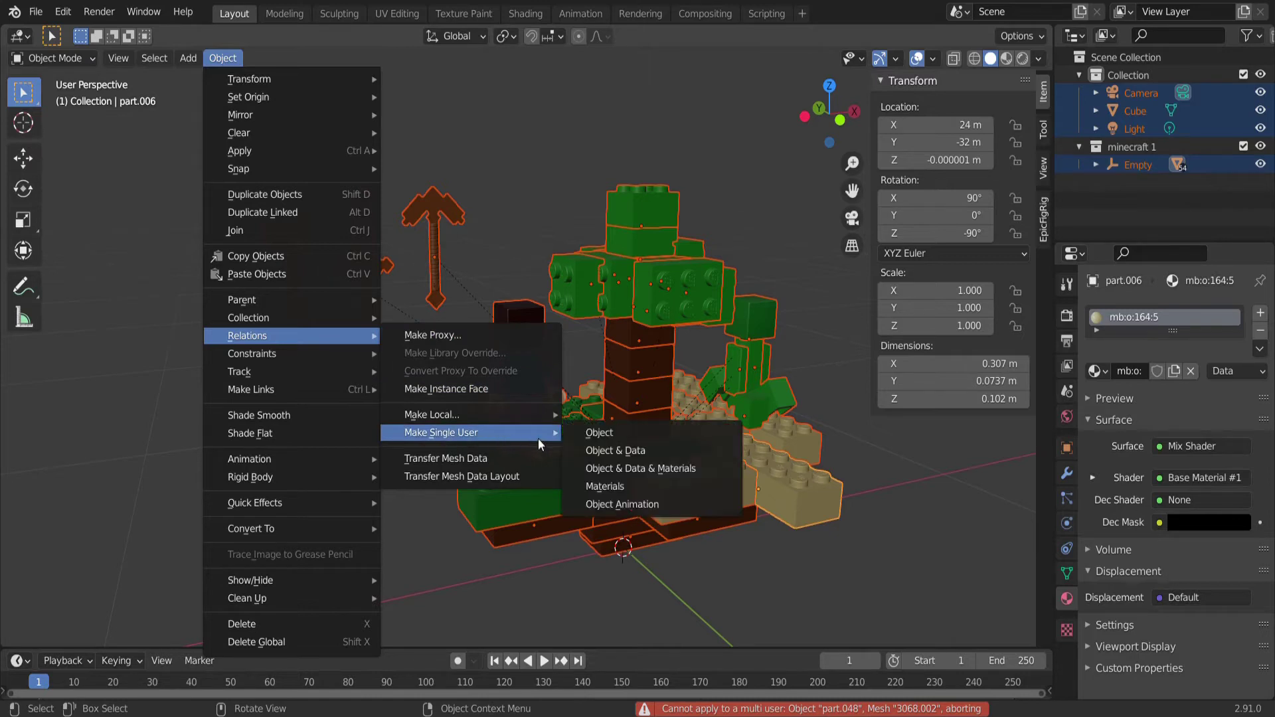
left_click(596, 452)
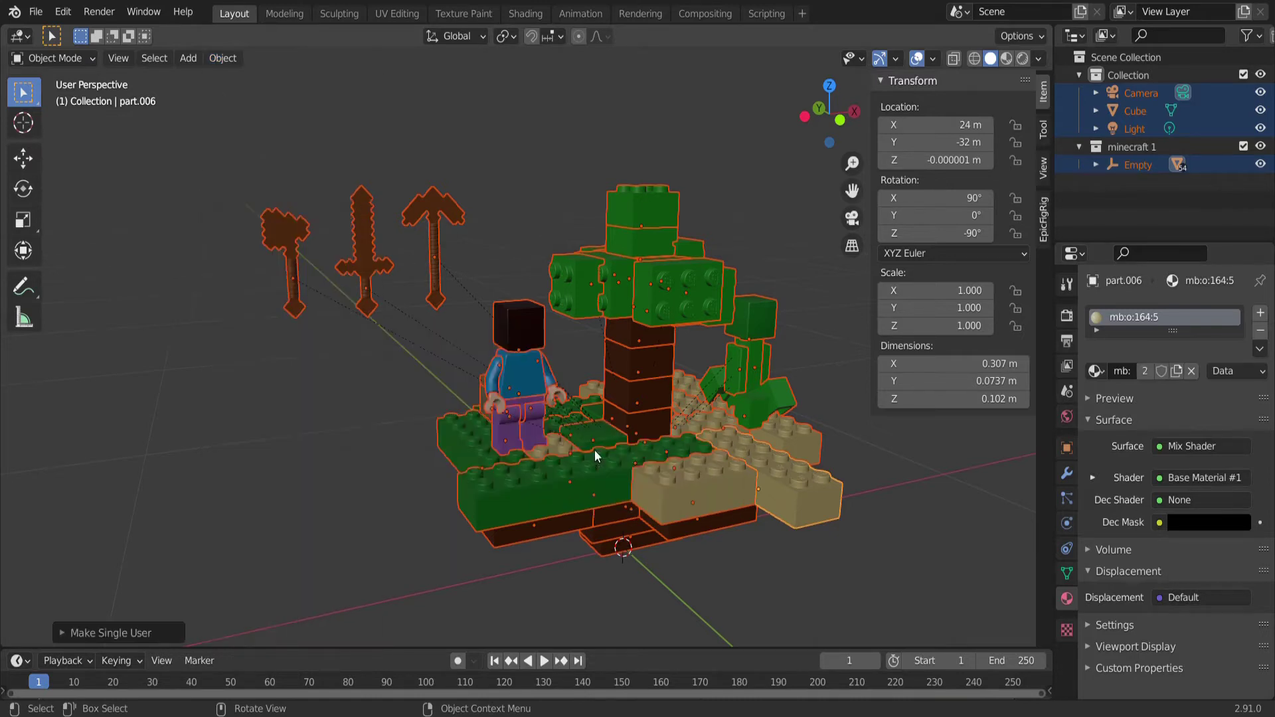
key("ctrl+a")
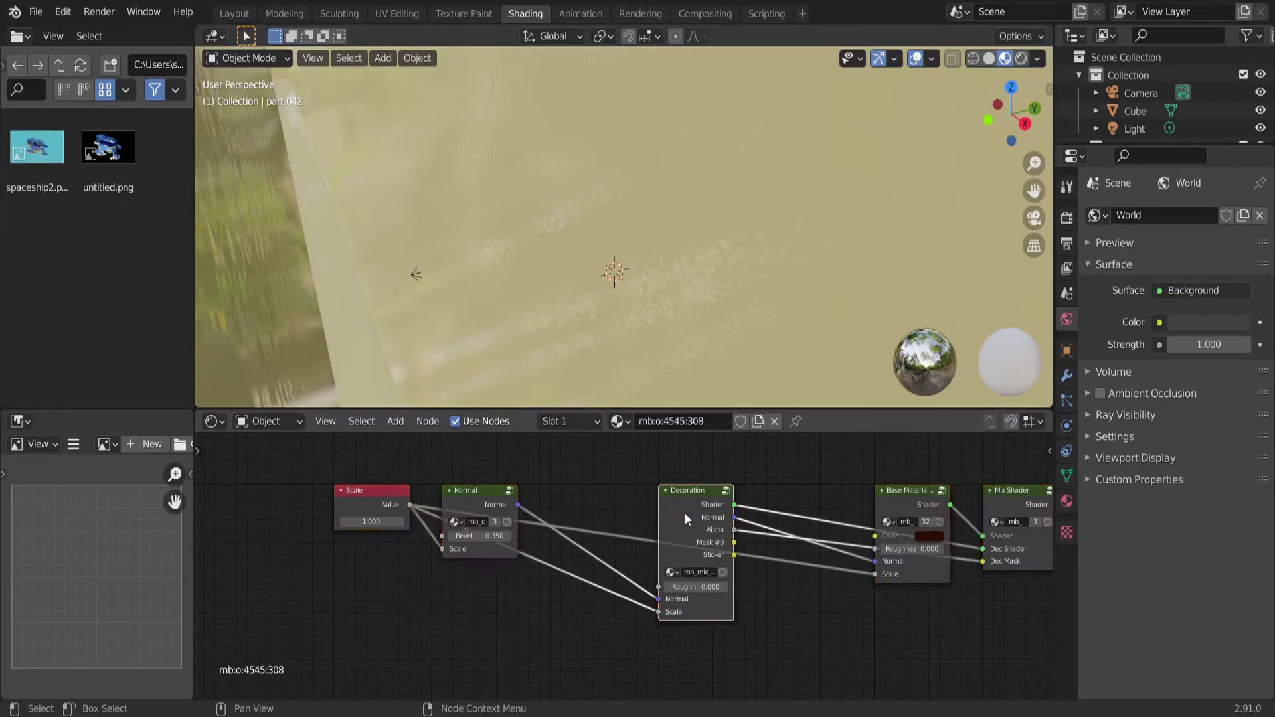
Enter the Decoration node group, then the nested mb_base_deco group.
key("Tab")
middle_click_drag(524, 572, 667, 480)
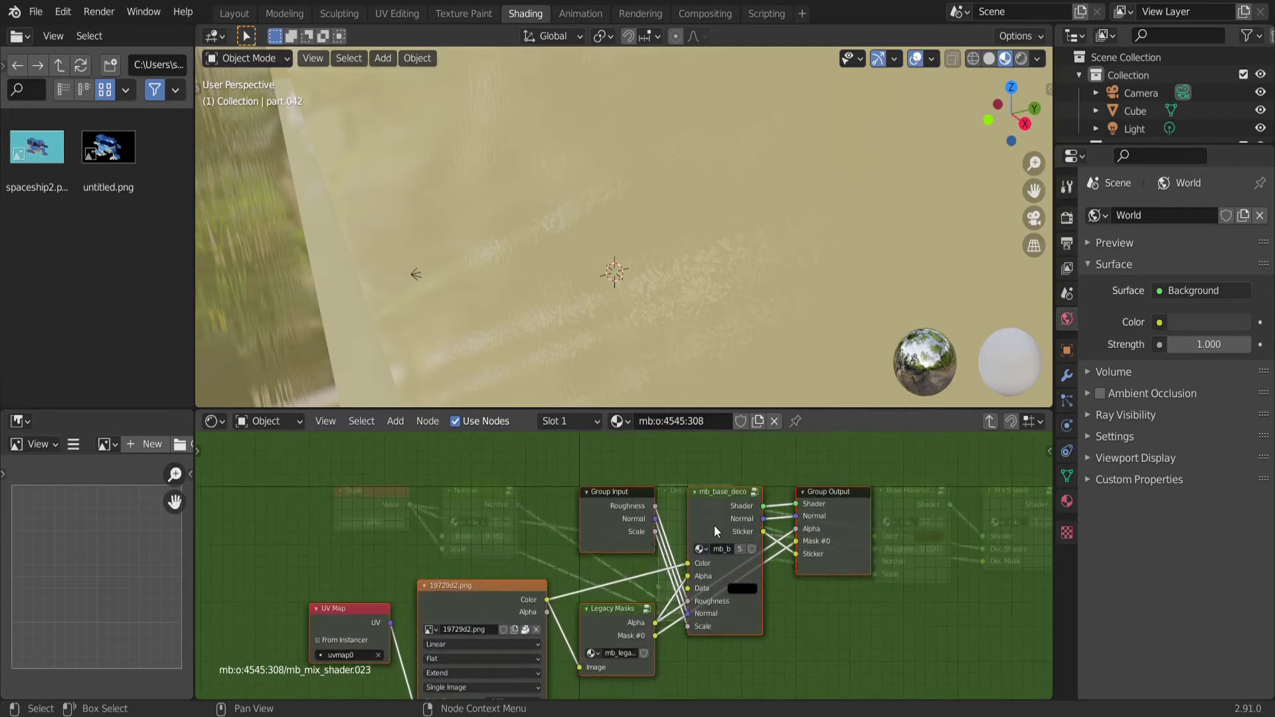
left_click(713, 519)
key("Tab")
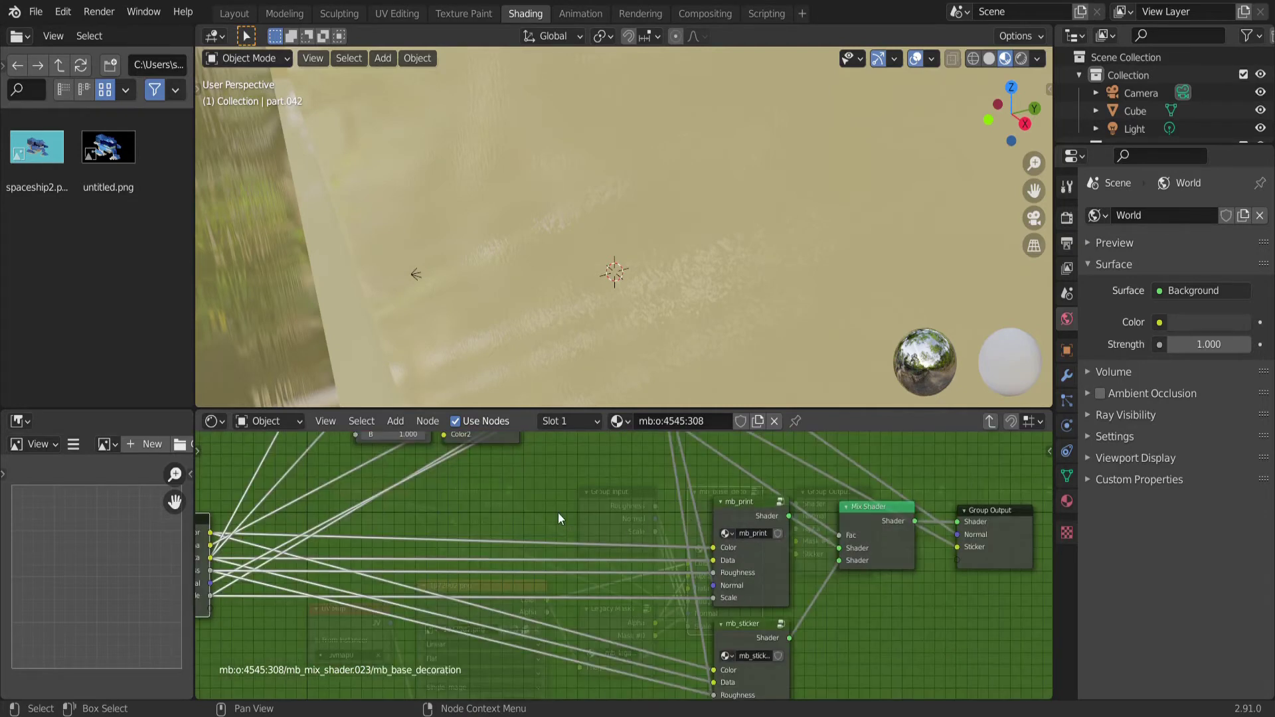
scroll(544, 508, "down", 2)
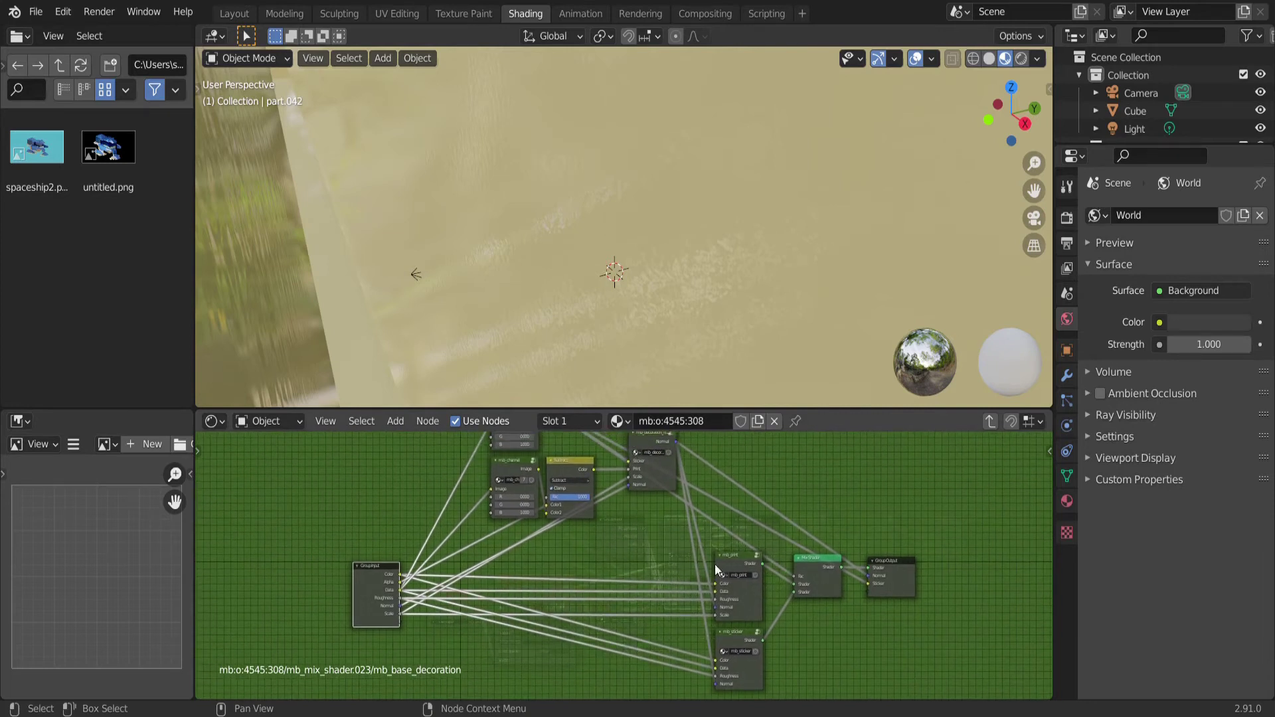
Go down through mb_print into mb_base_solid_paint, step back out and re-enter it.
left_click(727, 558)
key("Tab")
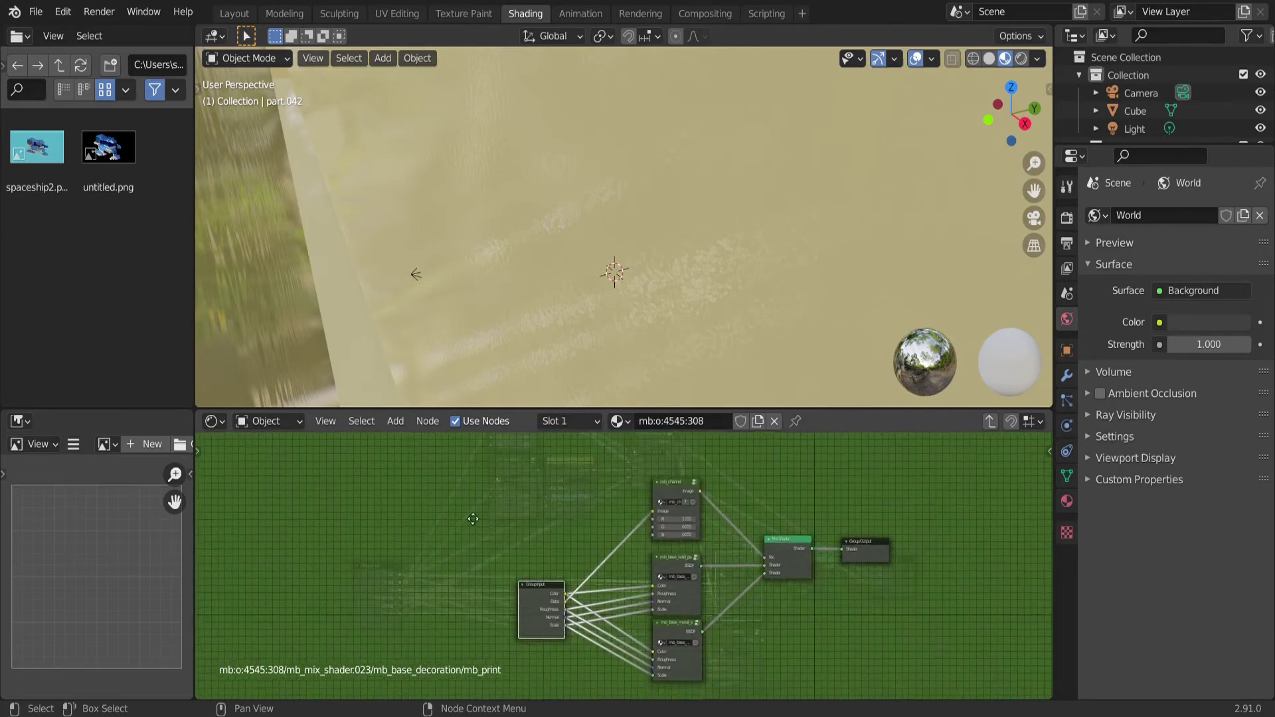
left_click(616, 516)
key("Tab")
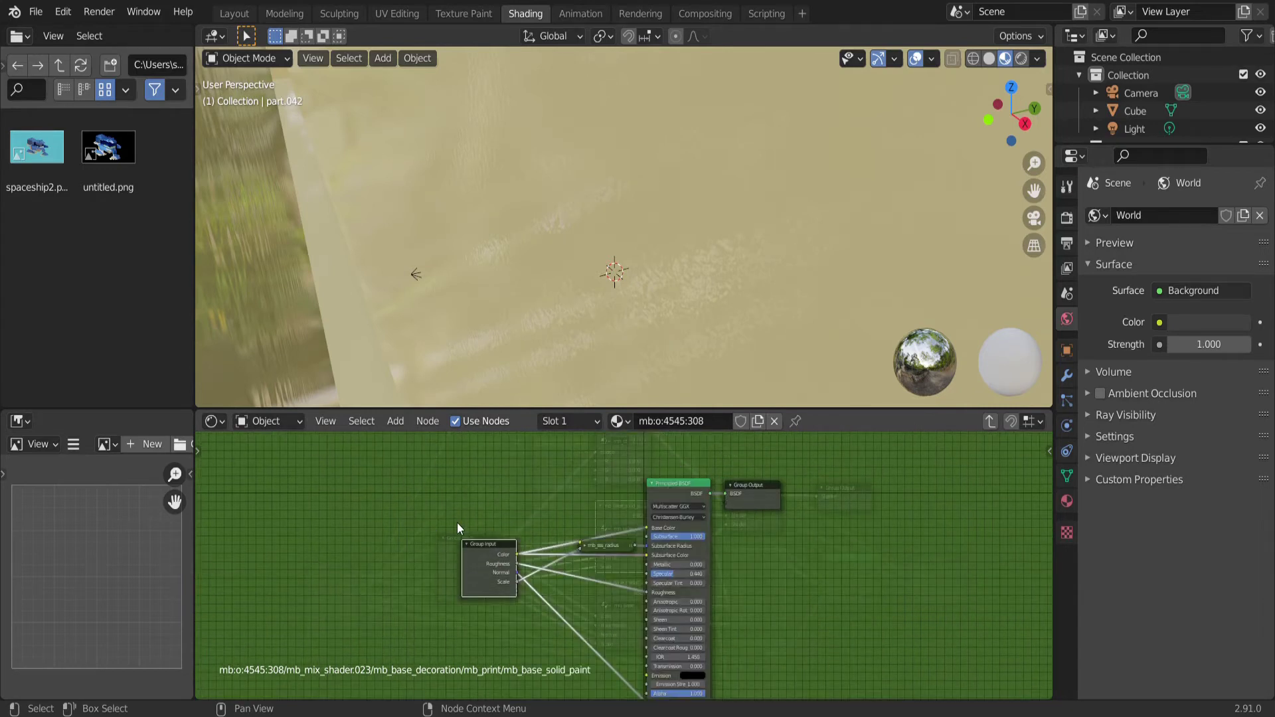
key("Tab")
key("Tab")
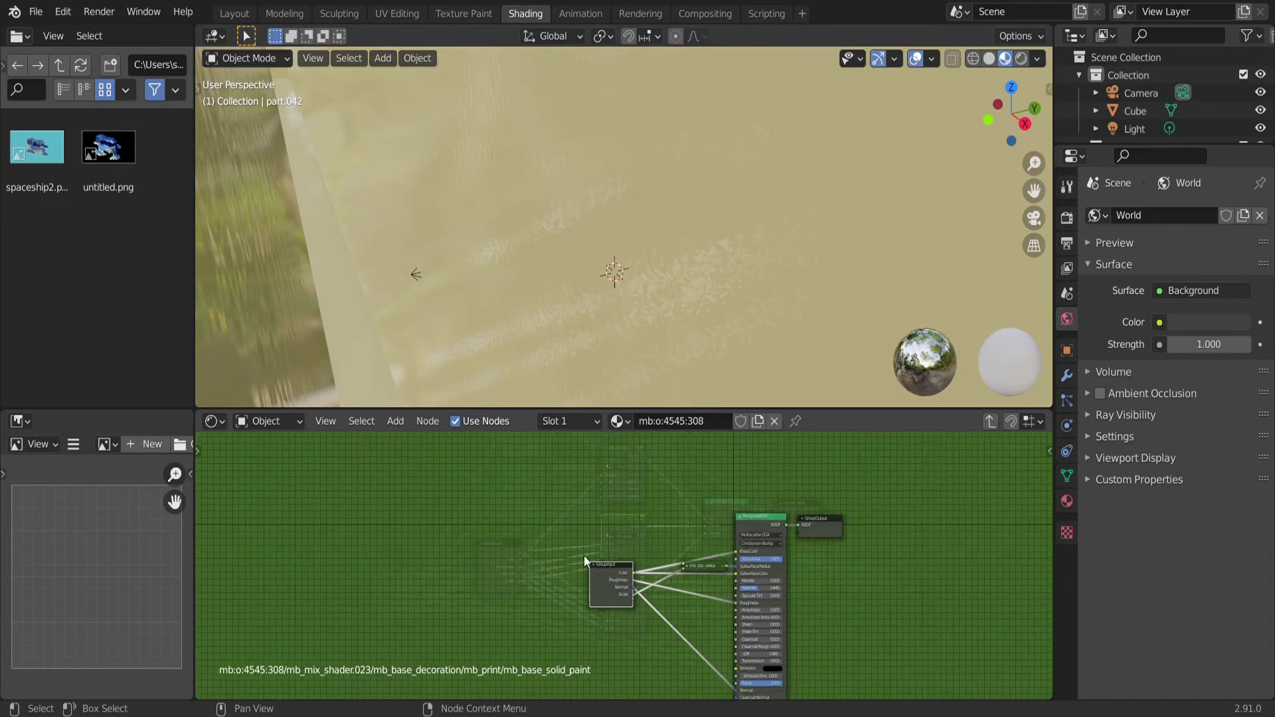
key("Tab")
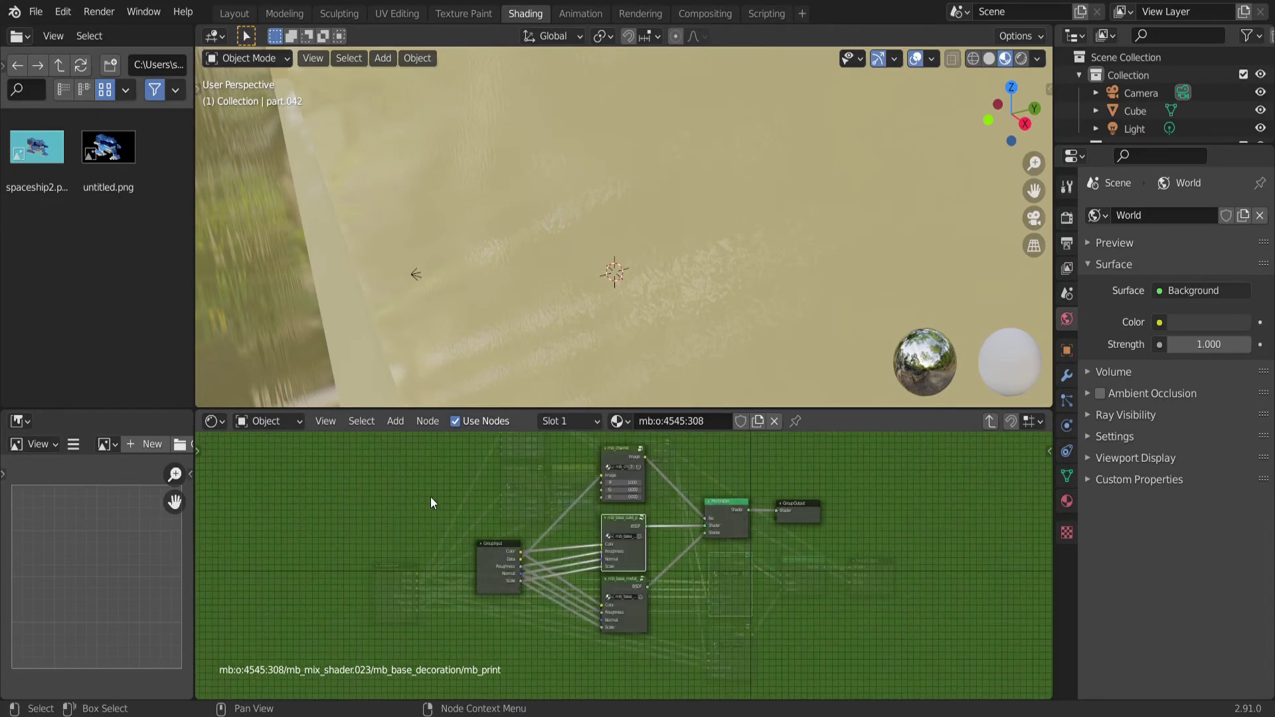
key("Tab")
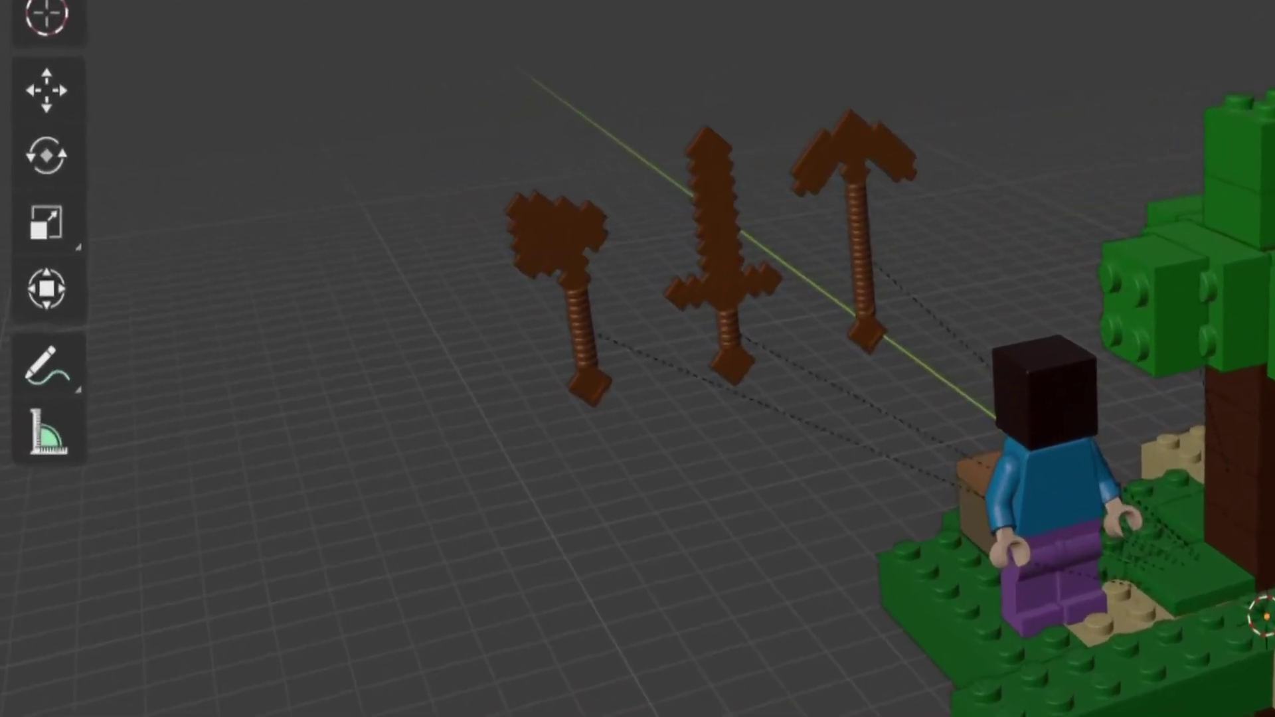
Purge all unused data: 1 image, 22 materials and 184 meshes.
left_click(36, 11)
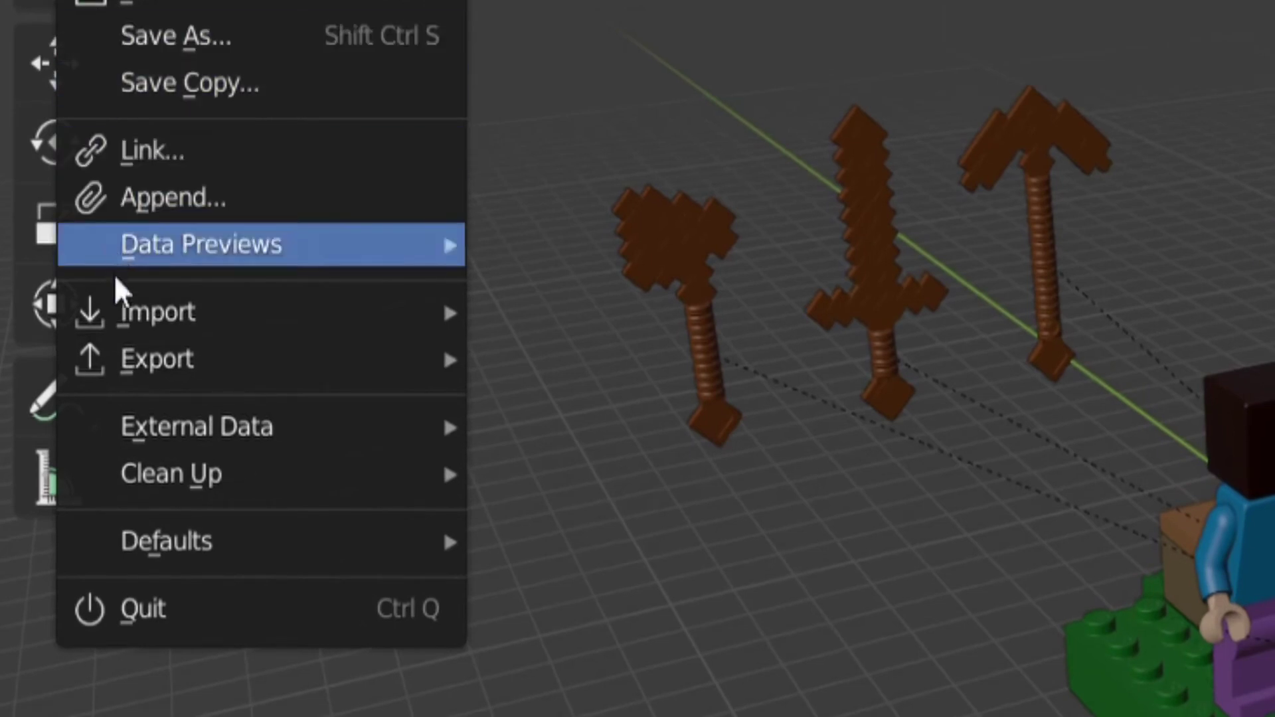
mouse_move(171, 474)
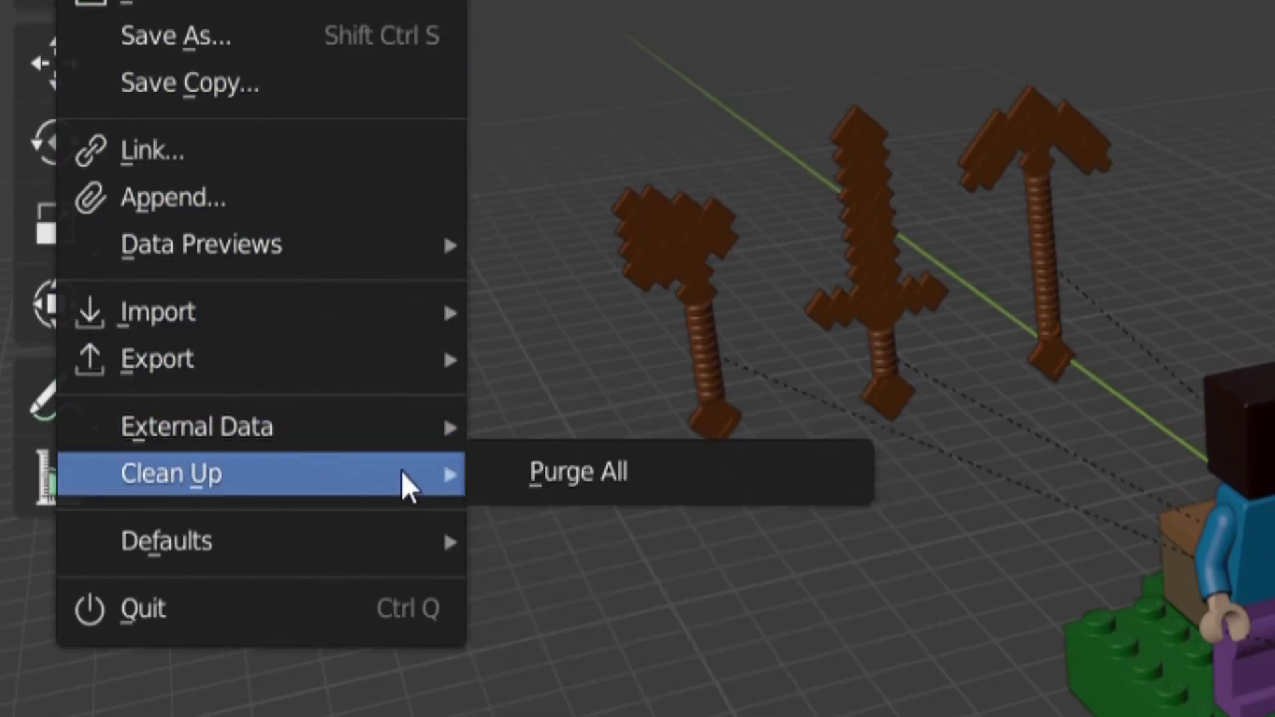
left_click(574, 470)
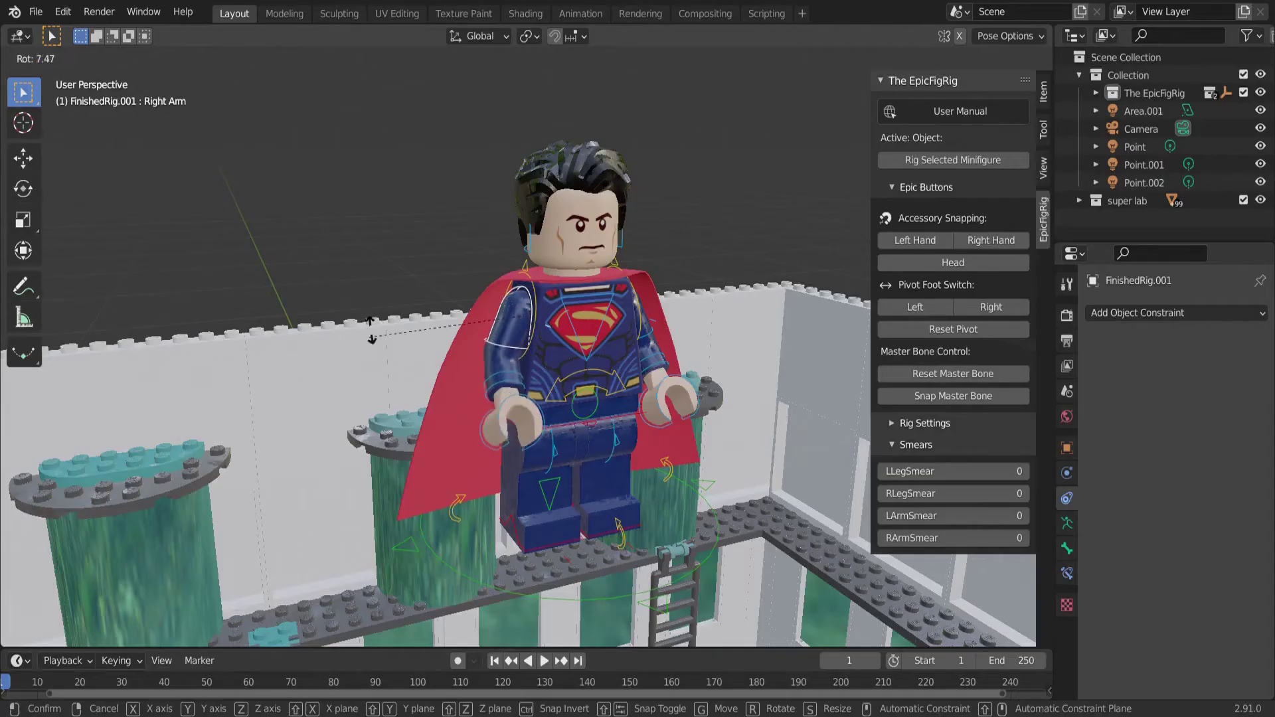
Rotate the Superman minifigure's right arm, right hand and left hand bones to new angles.
left_click(412, 436)
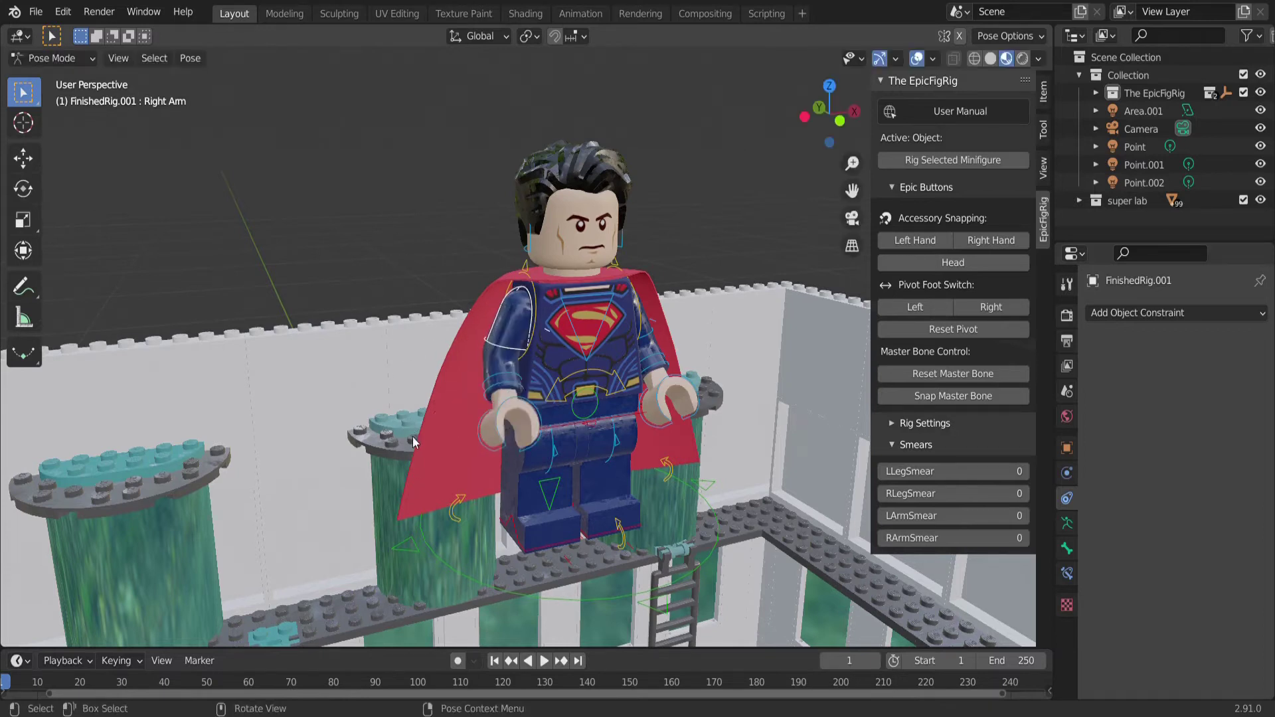
left_click(504, 384)
key("r")
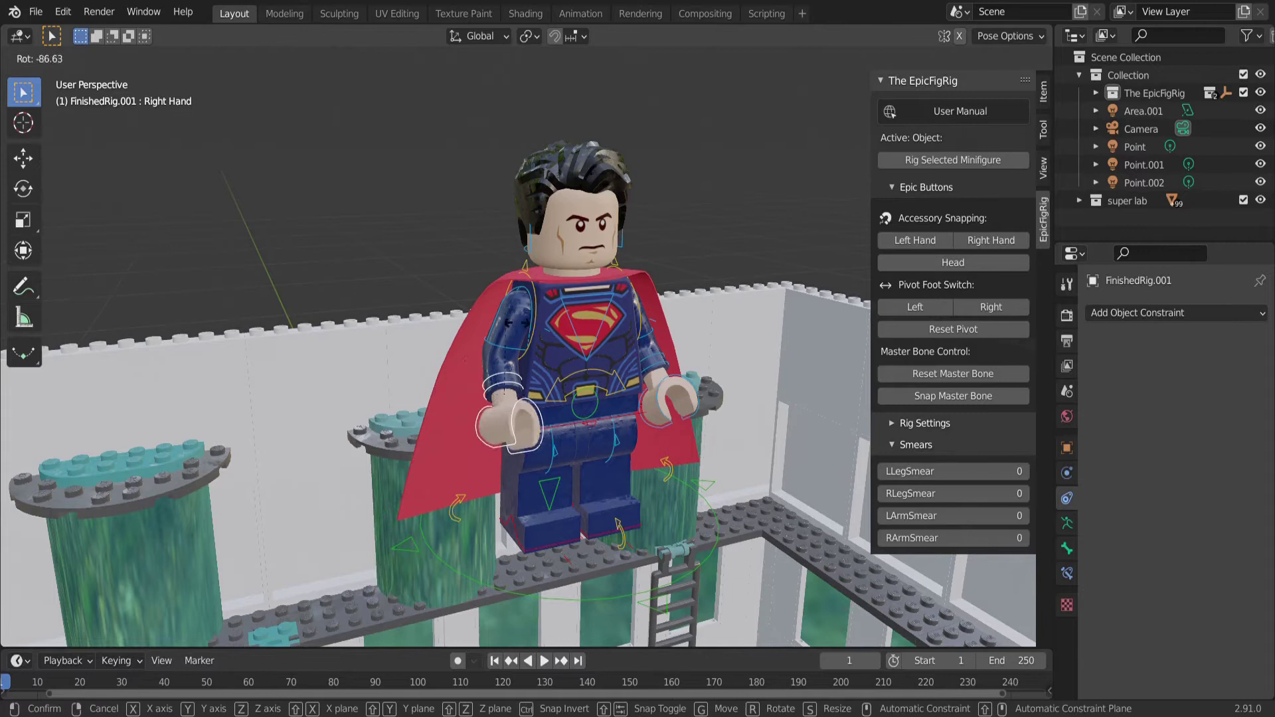
left_click(427, 446)
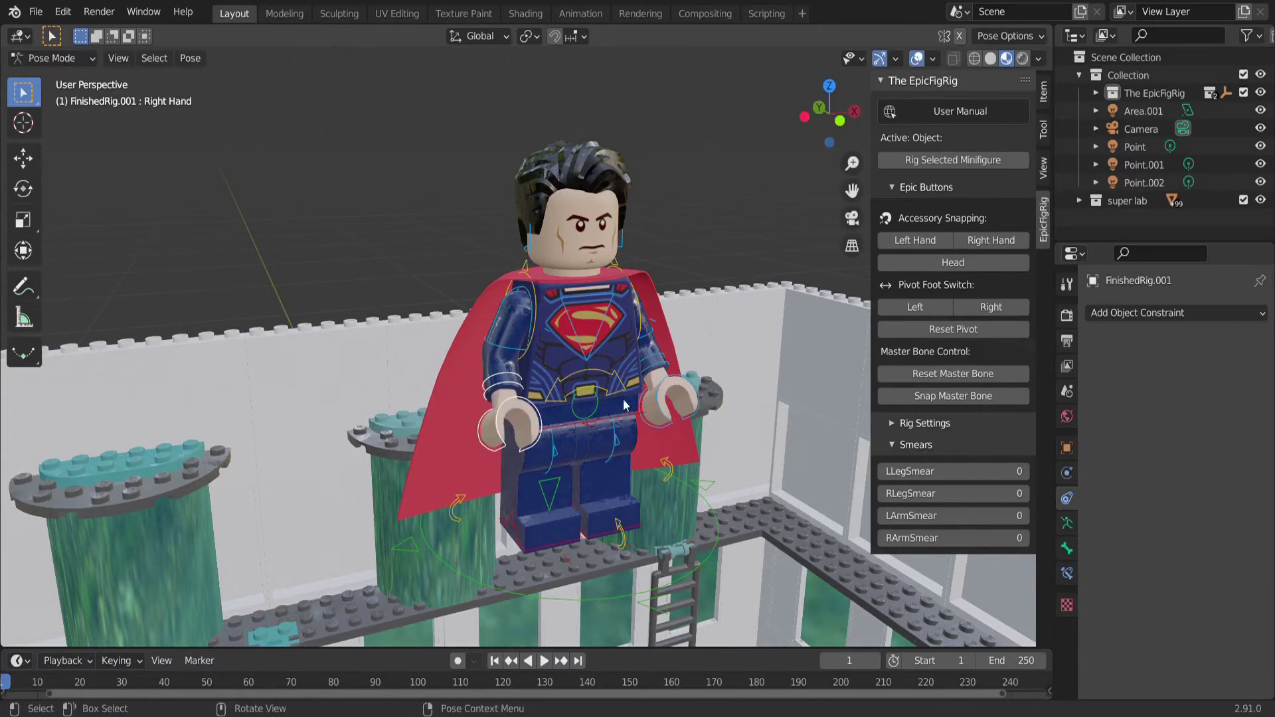
left_click(663, 375)
key("r")
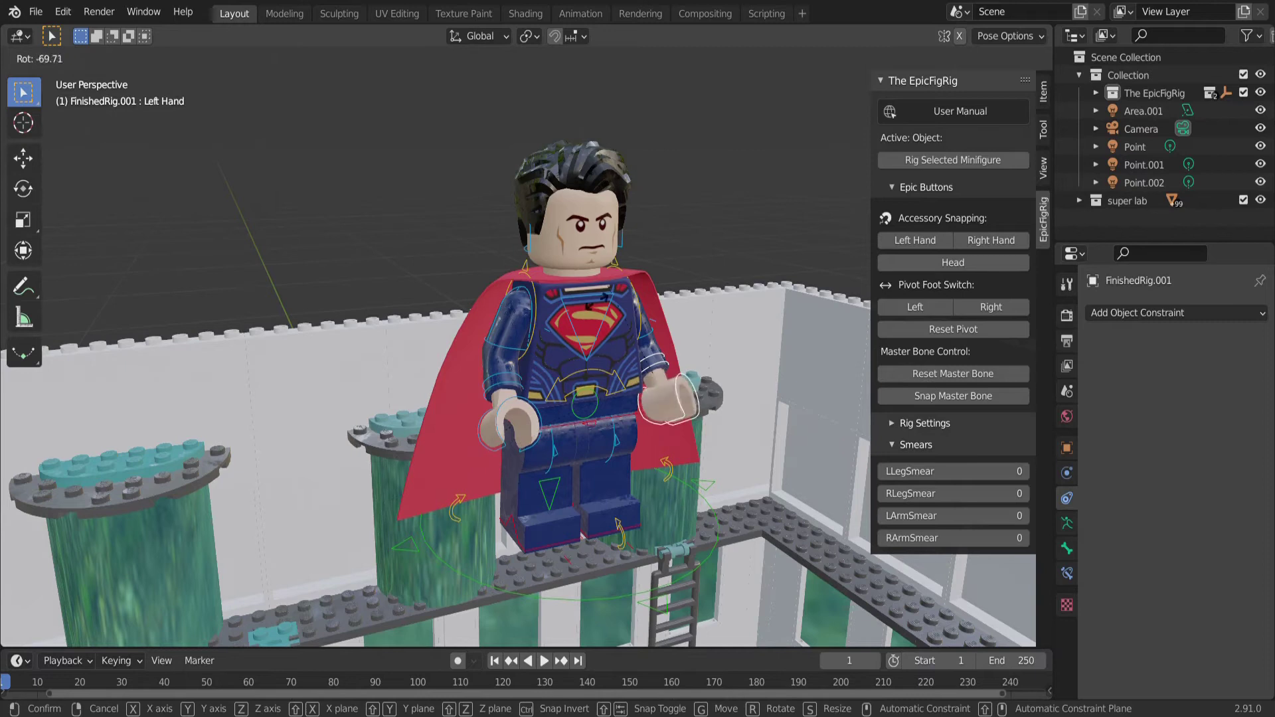
Finish the left-hand pose, generate the EpicFigRig for Steve and select the new rig.
left_click(605, 289)
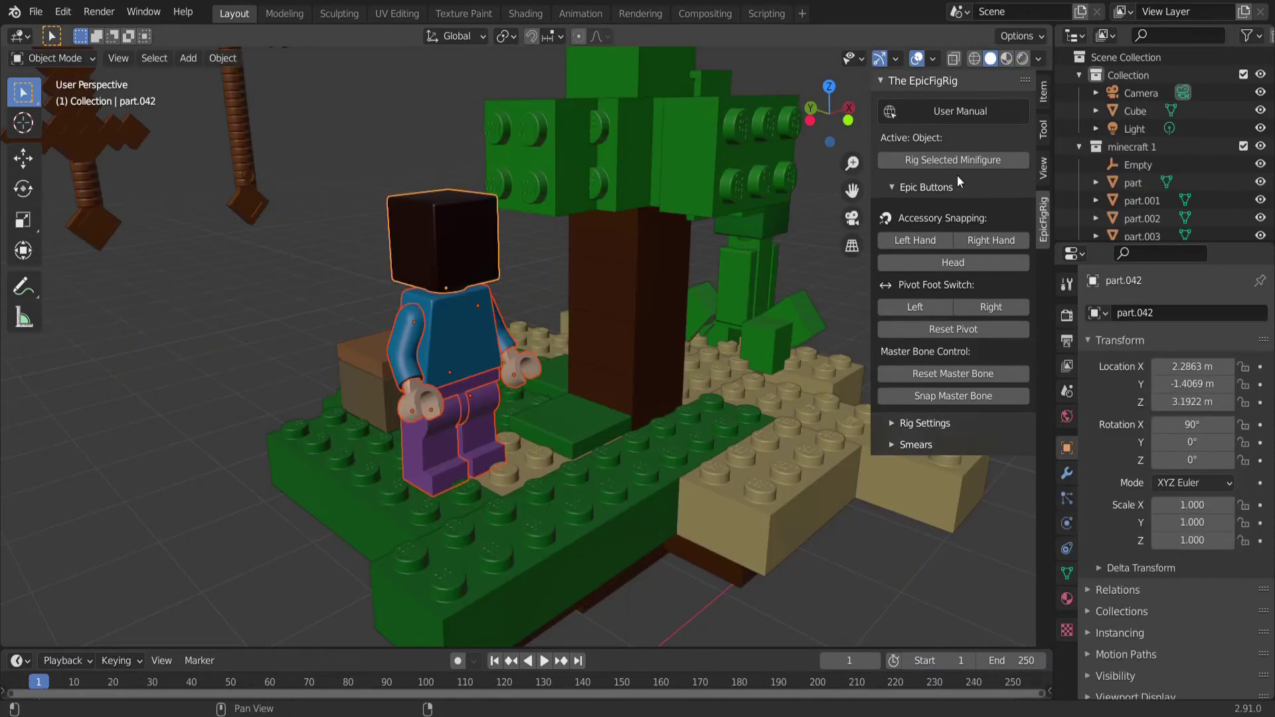
left_click(944, 159)
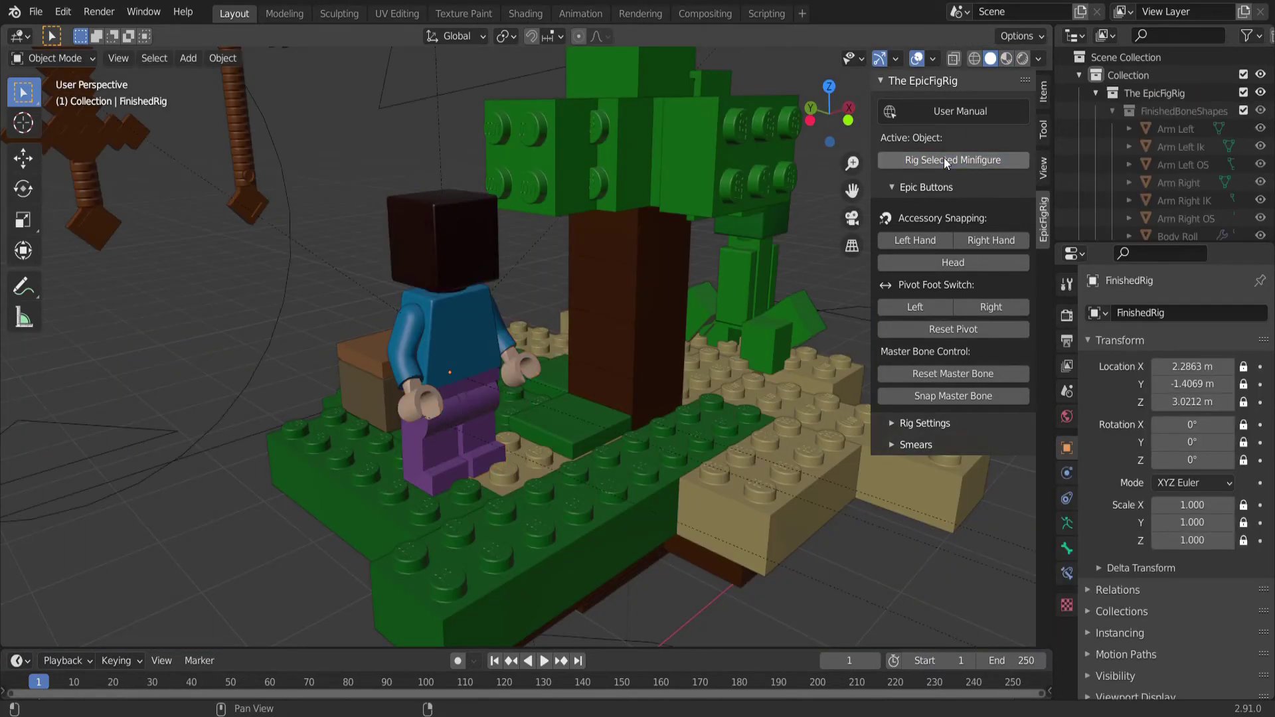
scroll(459, 301, "down", 5)
scroll(460, 304, "down", 3)
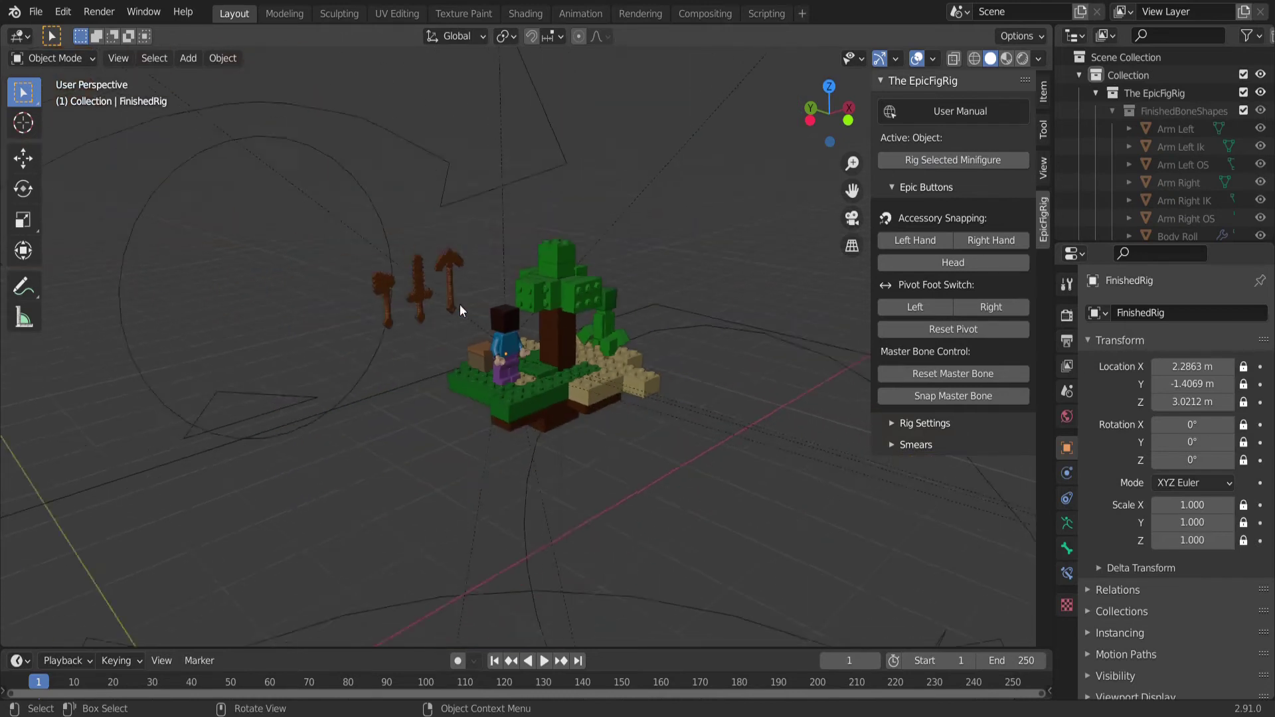
scroll(460, 304, "down", 3)
scroll(459, 304, "down", 3)
scroll(459, 304, "down", 2)
scroll(460, 304, "down", 2)
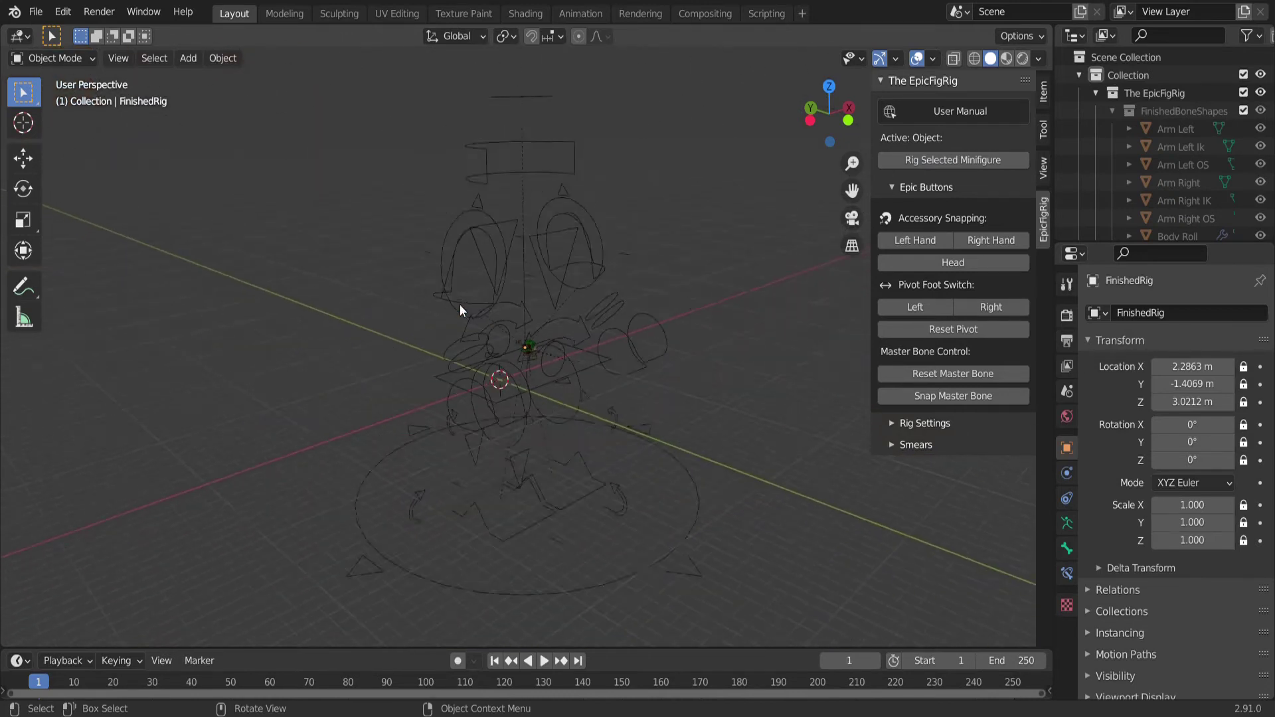
scroll(460, 304, "down", 2)
scroll(460, 304, "down", 2)
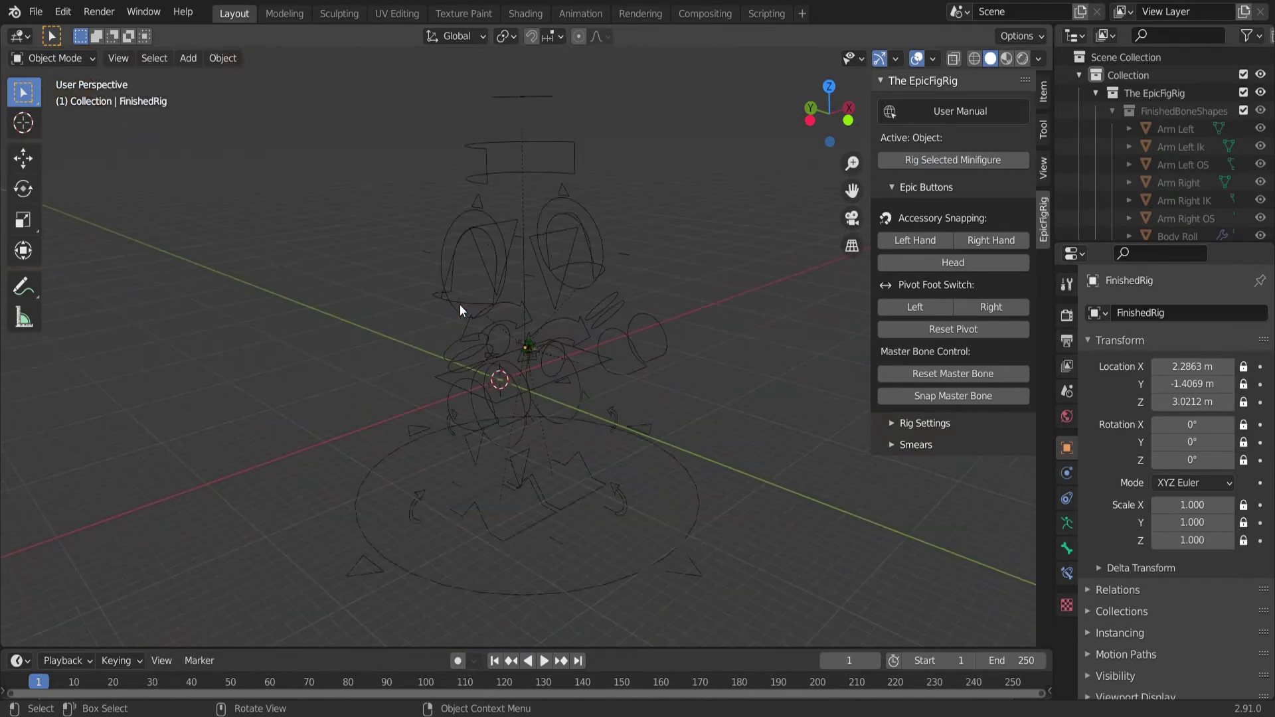
left_click(452, 268)
scroll(362, 329, "up", 3)
scroll(357, 330, "up", 3)
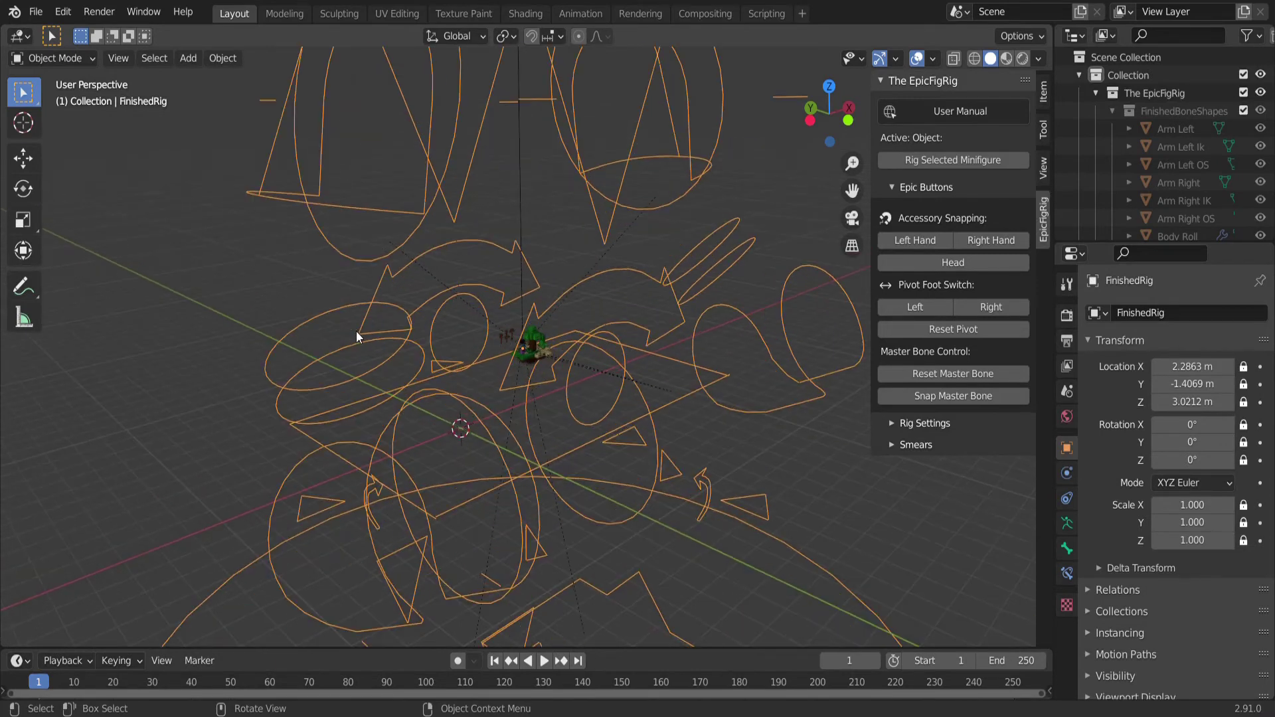
Scale the rig down in two passes until it fits Steve's size.
key("s")
key("Escape")
left_click(1019, 35)
key("s")
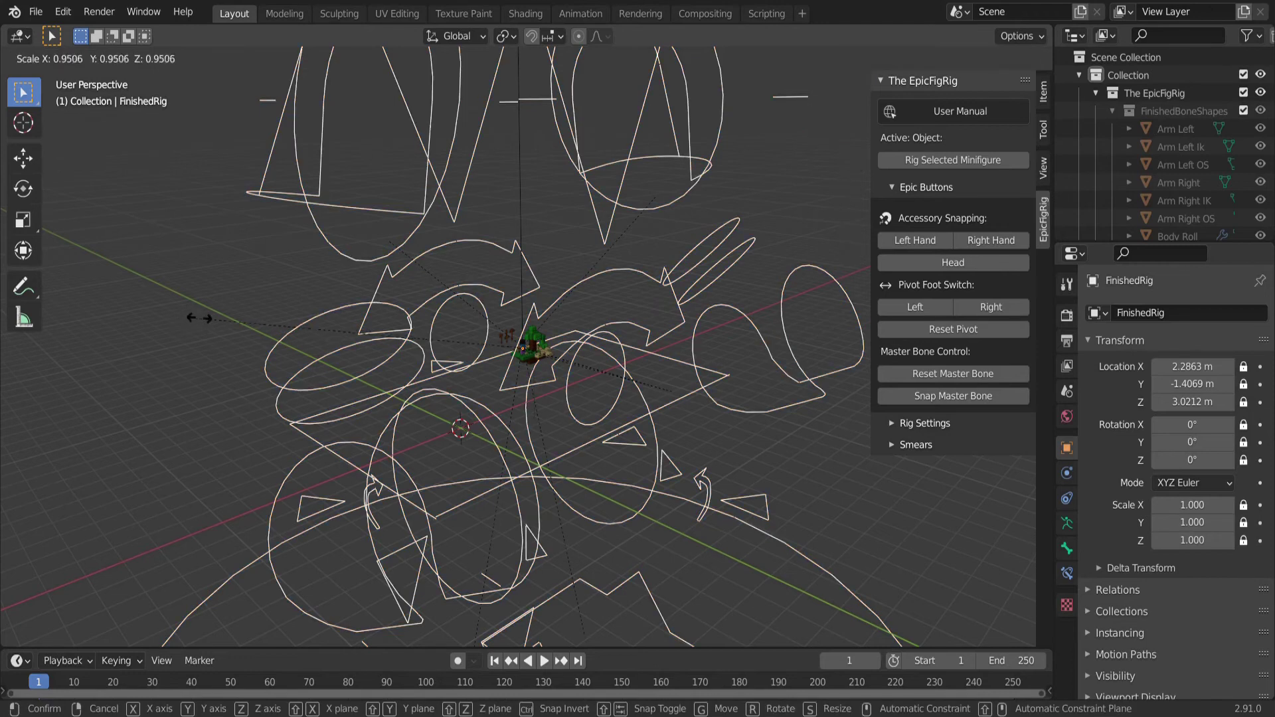
left_click(321, 380)
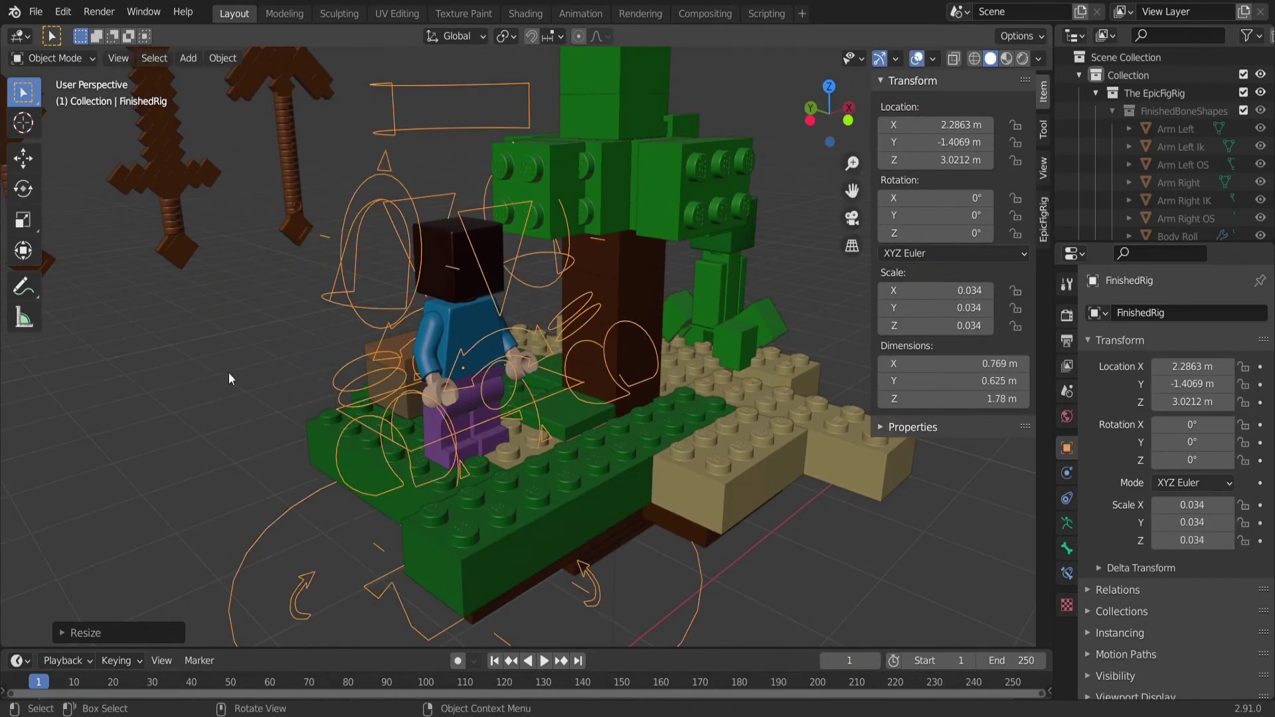
key("s")
left_click(299, 387)
scroll(299, 387, "up", 5)
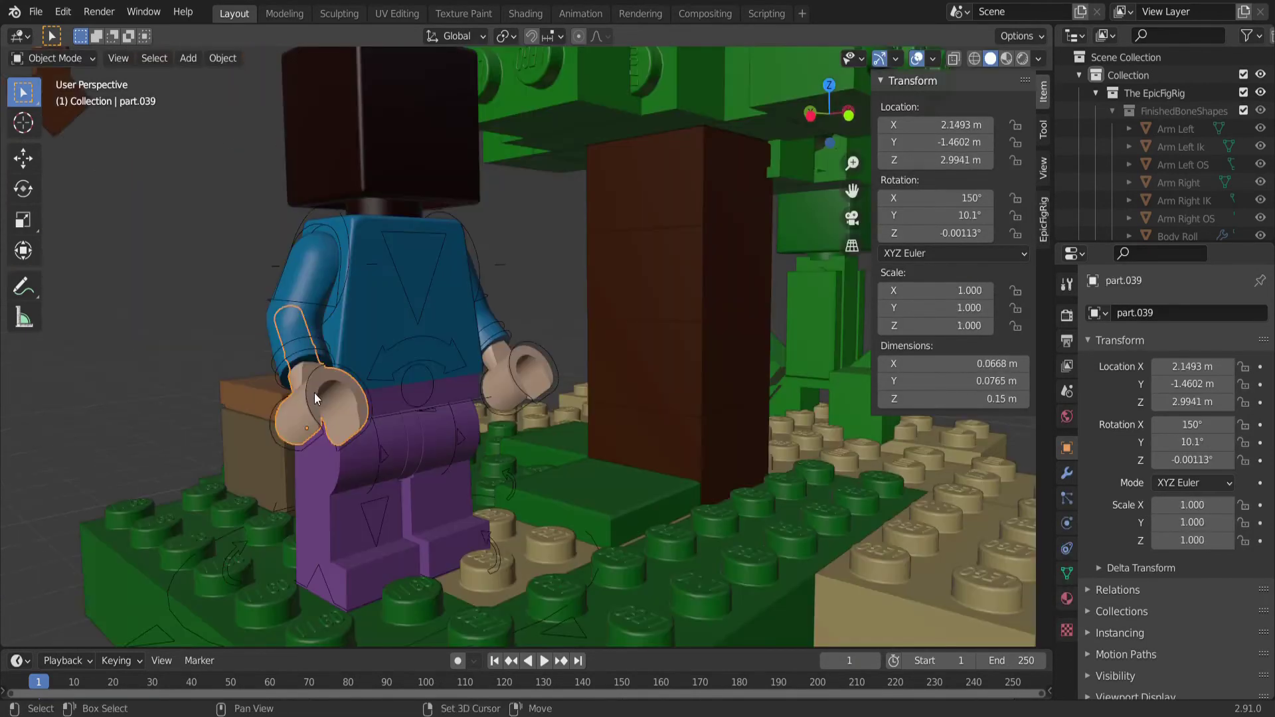
In Pose Mode, select the rig's Right Hand bone and bring up its parenting options.
left_click(270, 429)
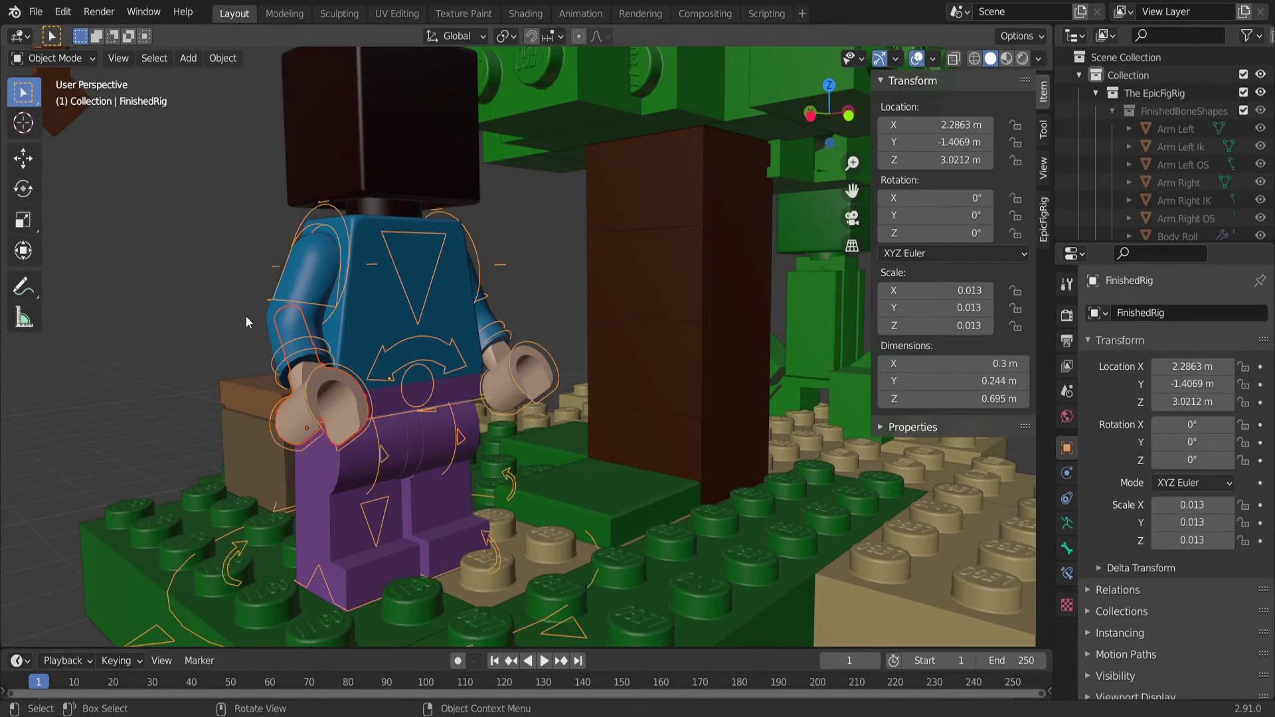
key("ctrl+Tab")
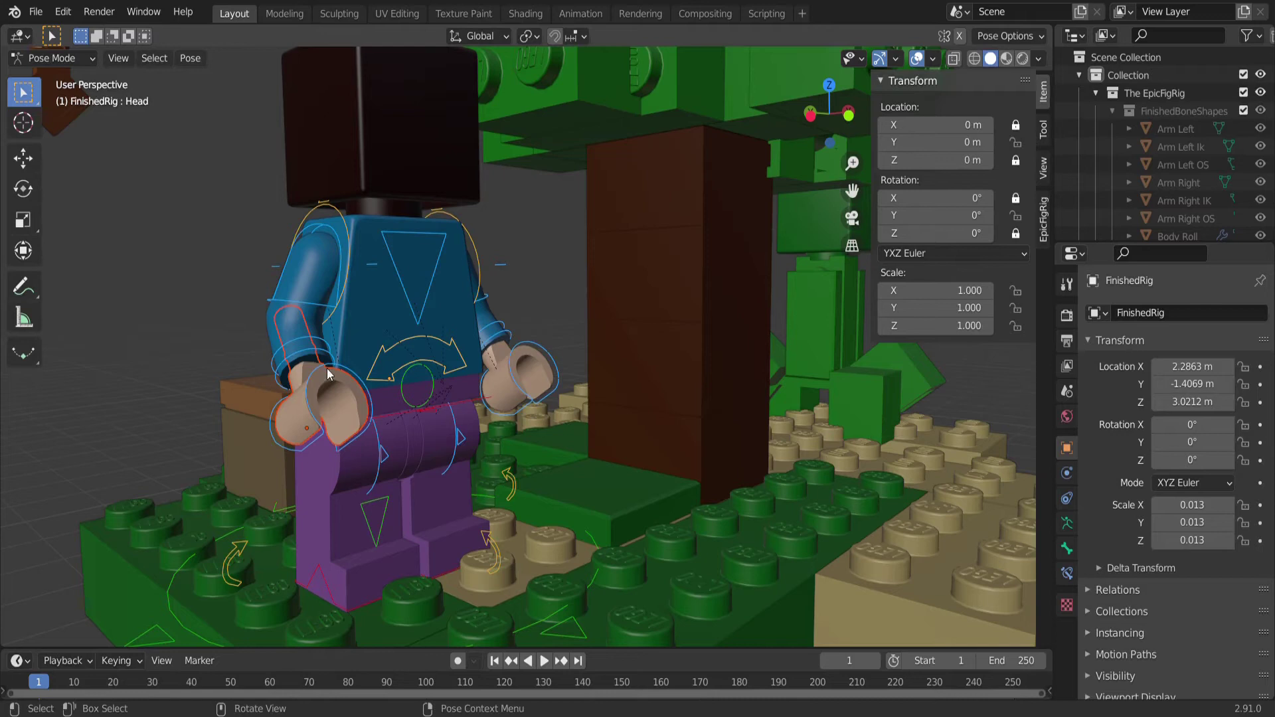
left_click(307, 389)
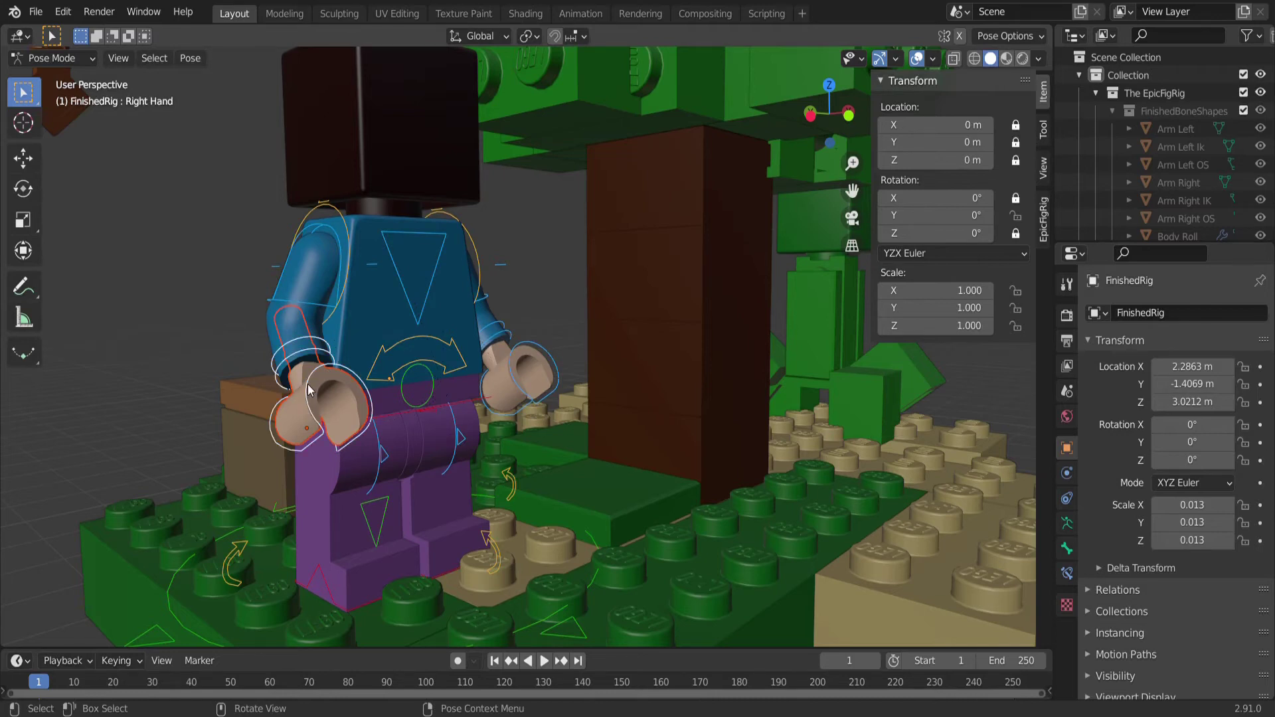
key("ctrl+p")
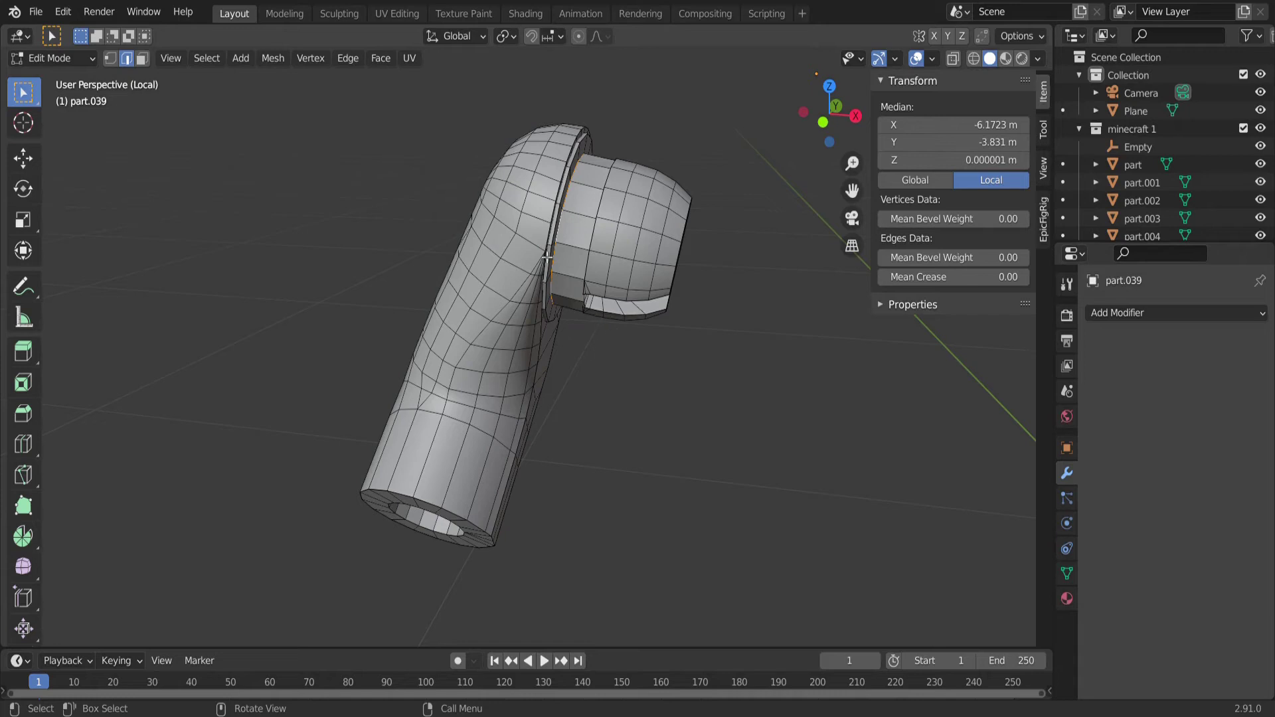
Snap the 3D cursor to the selected arm-joint faces and return to Object Mode.
mouse_move(501, 224)
middle_mouse_down()
mouse_move(452, 216)
mouse_move(487, 235)
middle_mouse_up()
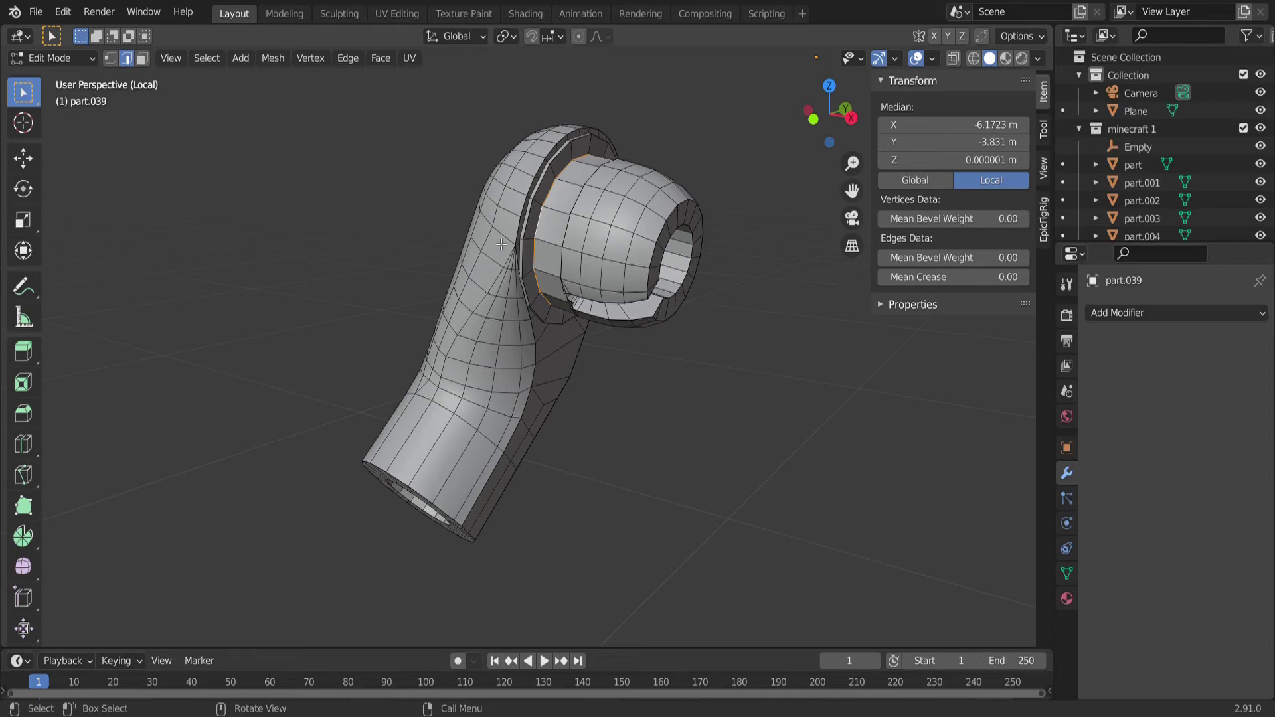
key("shift+s")
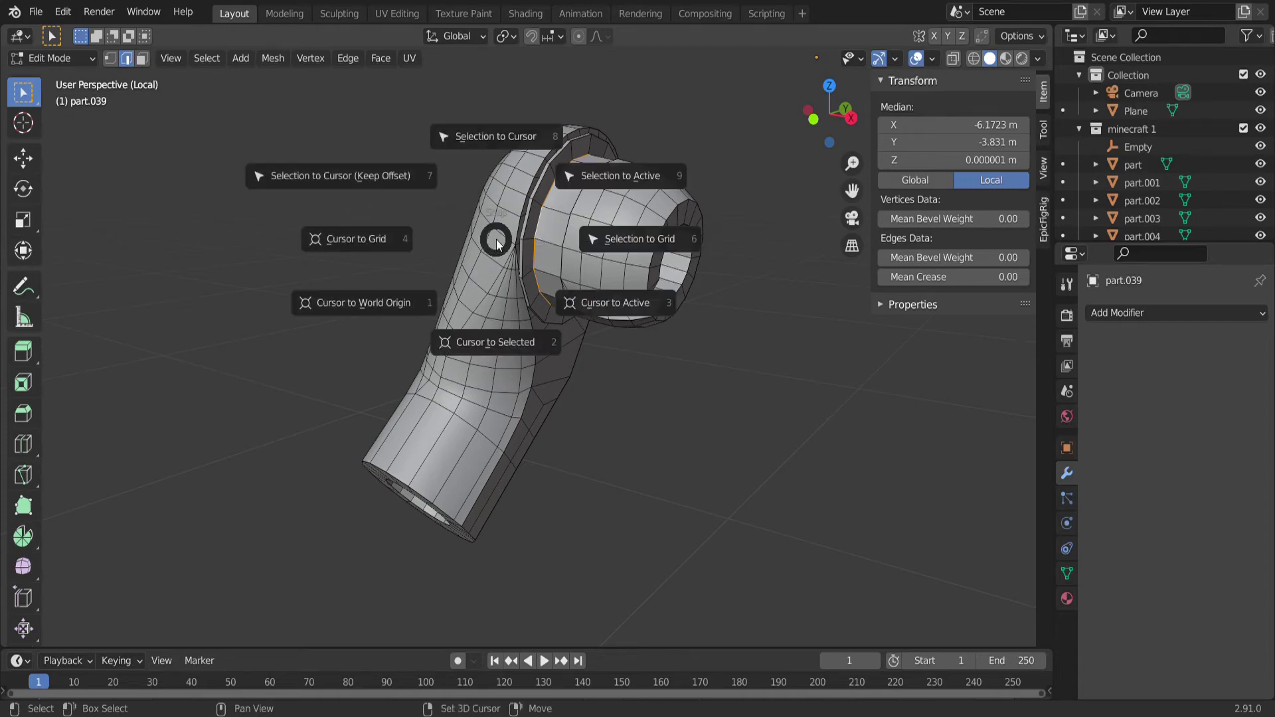
left_click(487, 350)
mouse_move(342, 280)
middle_mouse_down()
mouse_move(511, 268)
mouse_move(384, 273)
middle_mouse_up()
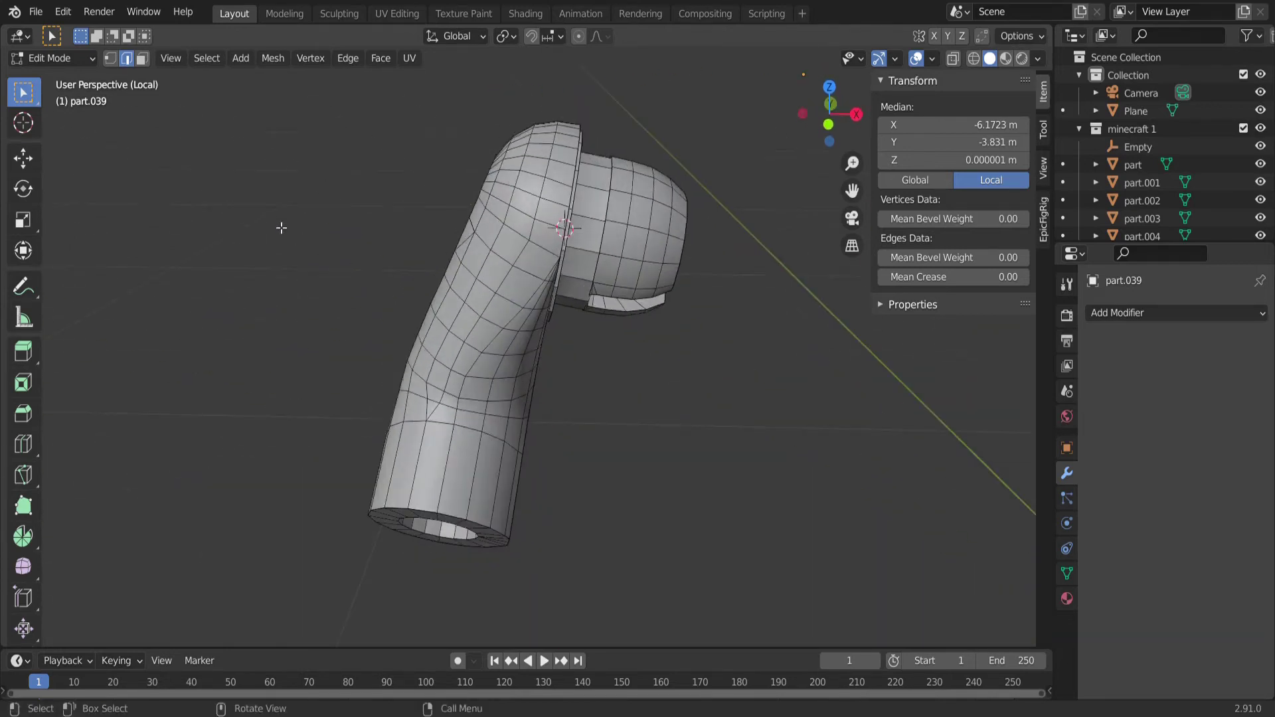
key("Tab")
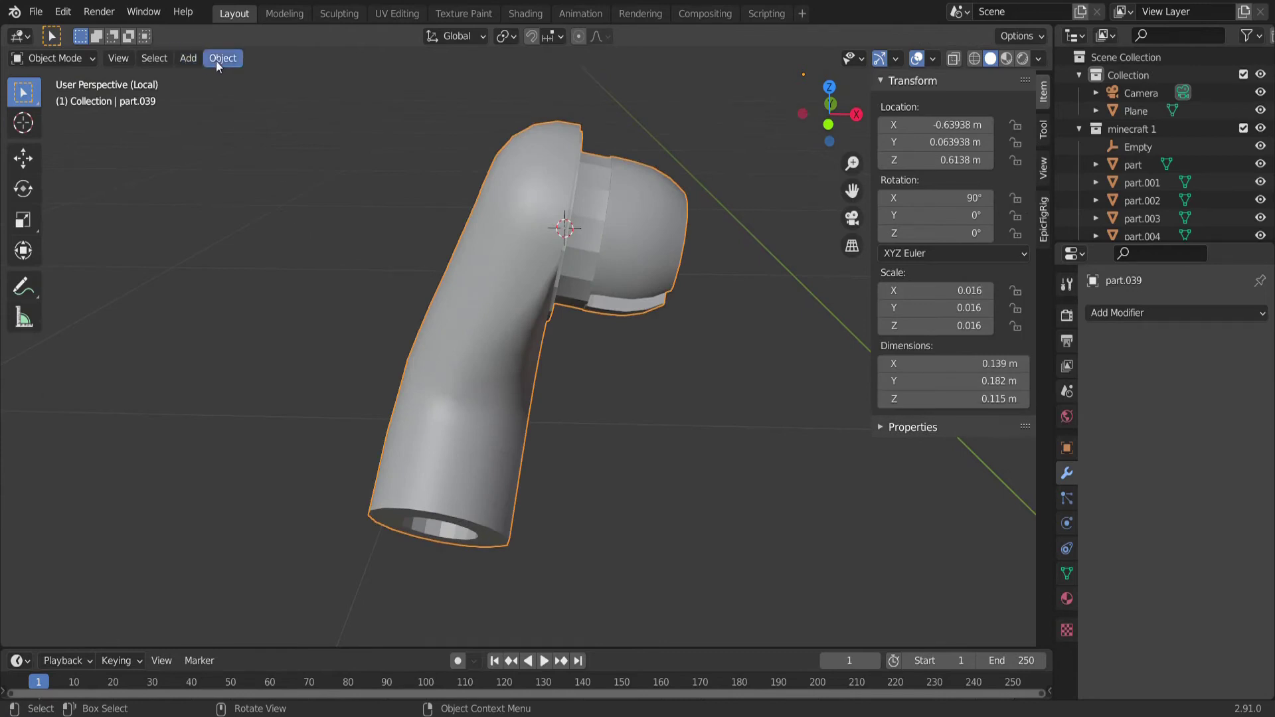
left_click(219, 62)
mouse_move(289, 96)
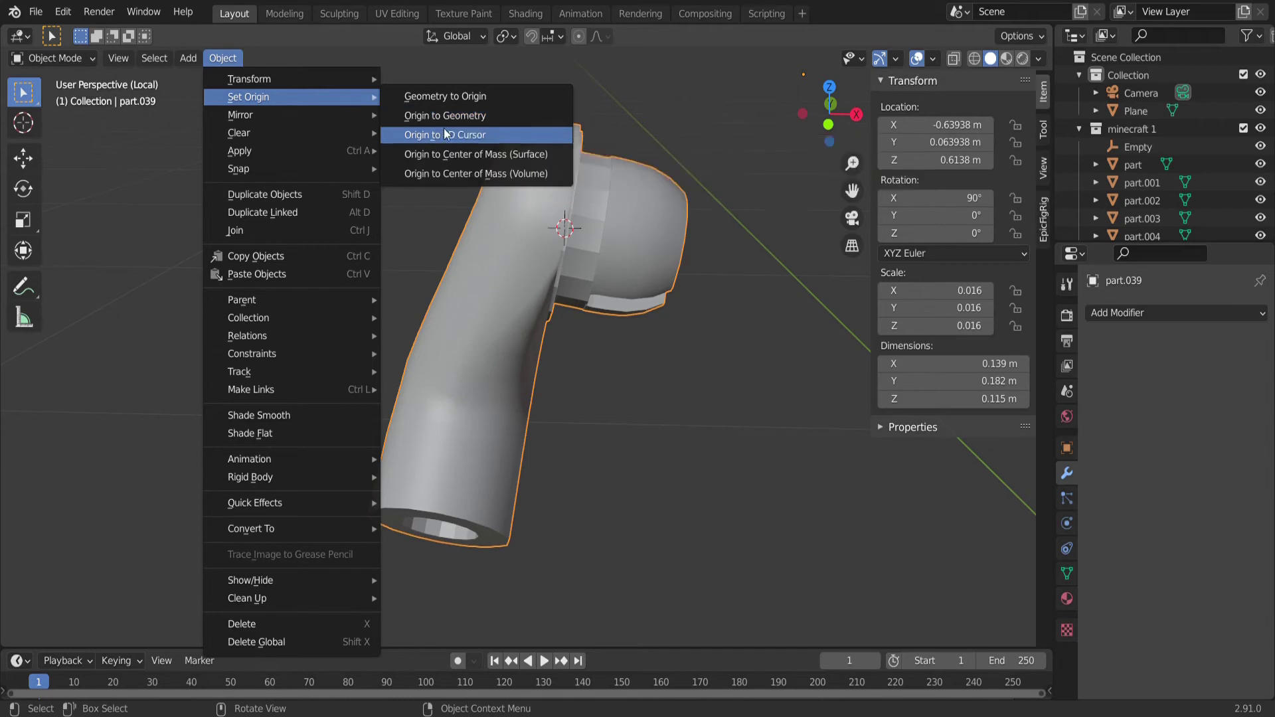
Set the arm piece's origin to the 3D cursor and start rotating the arm around Z.
left_click(447, 136)
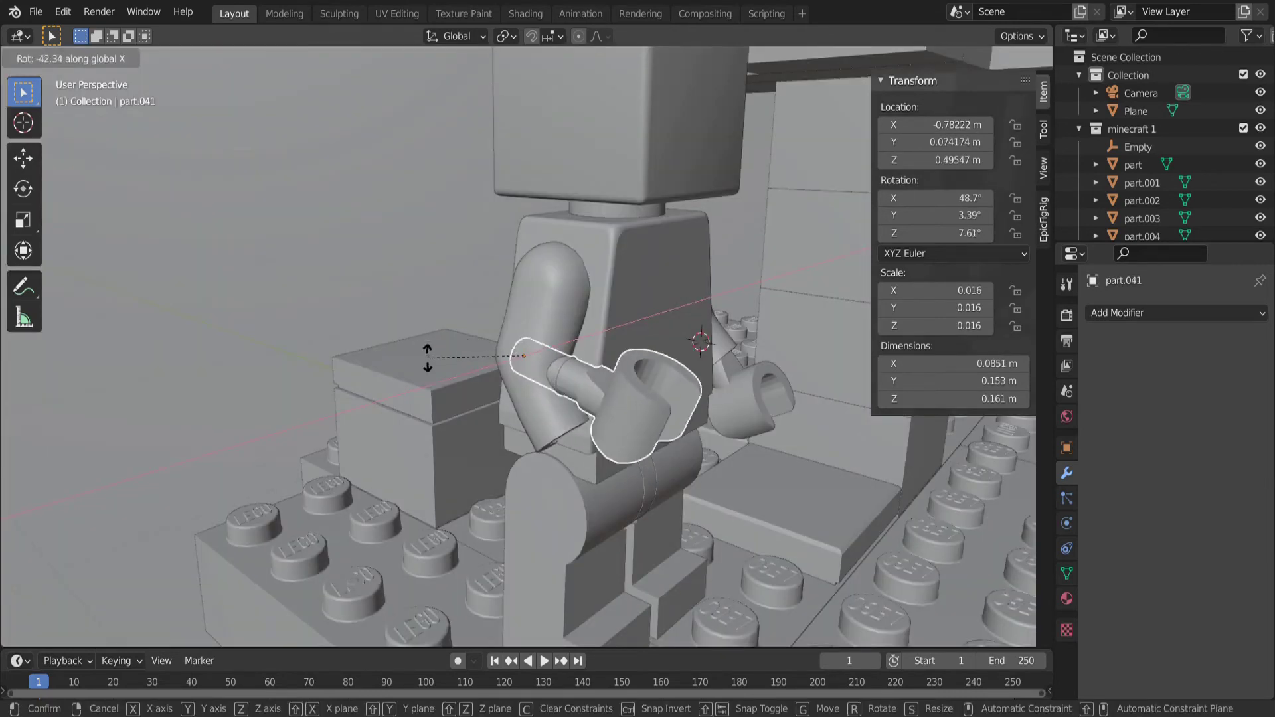
left_click(428, 357)
key("r")
key("z")
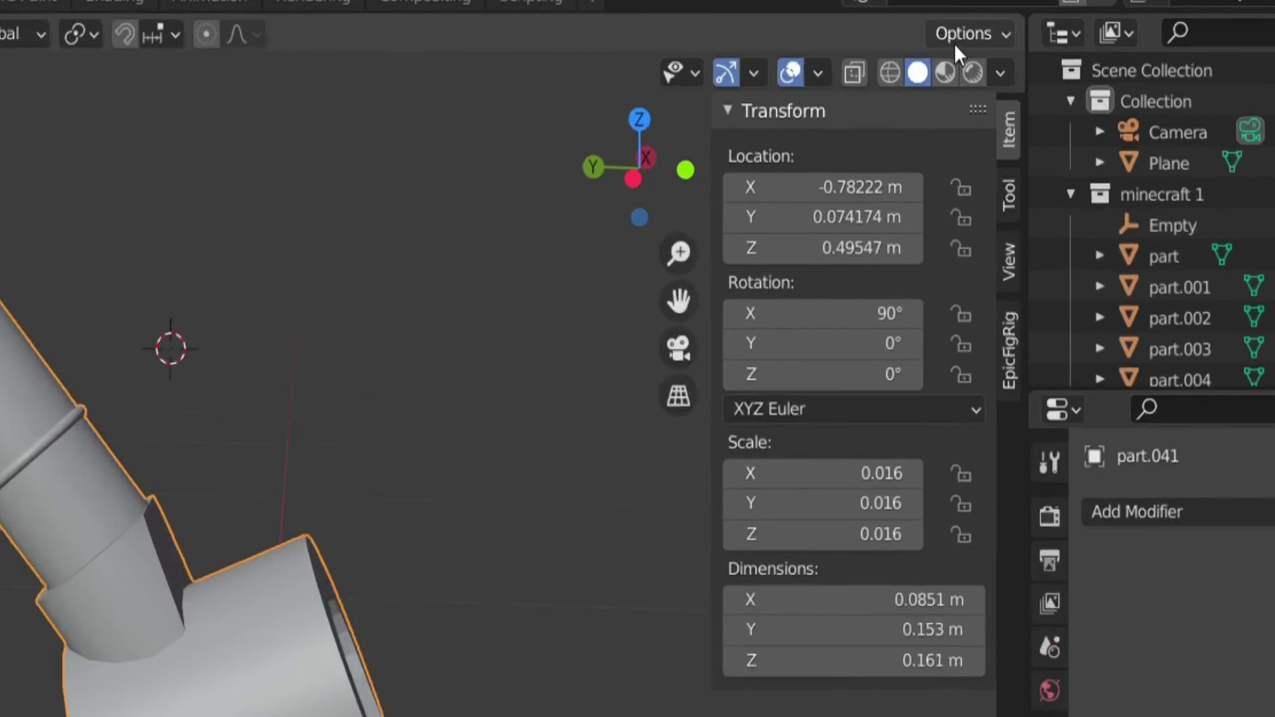
With Affect Only Origins enabled, rotate the arm's origin axes to line up along the arm.
left_click(1022, 36)
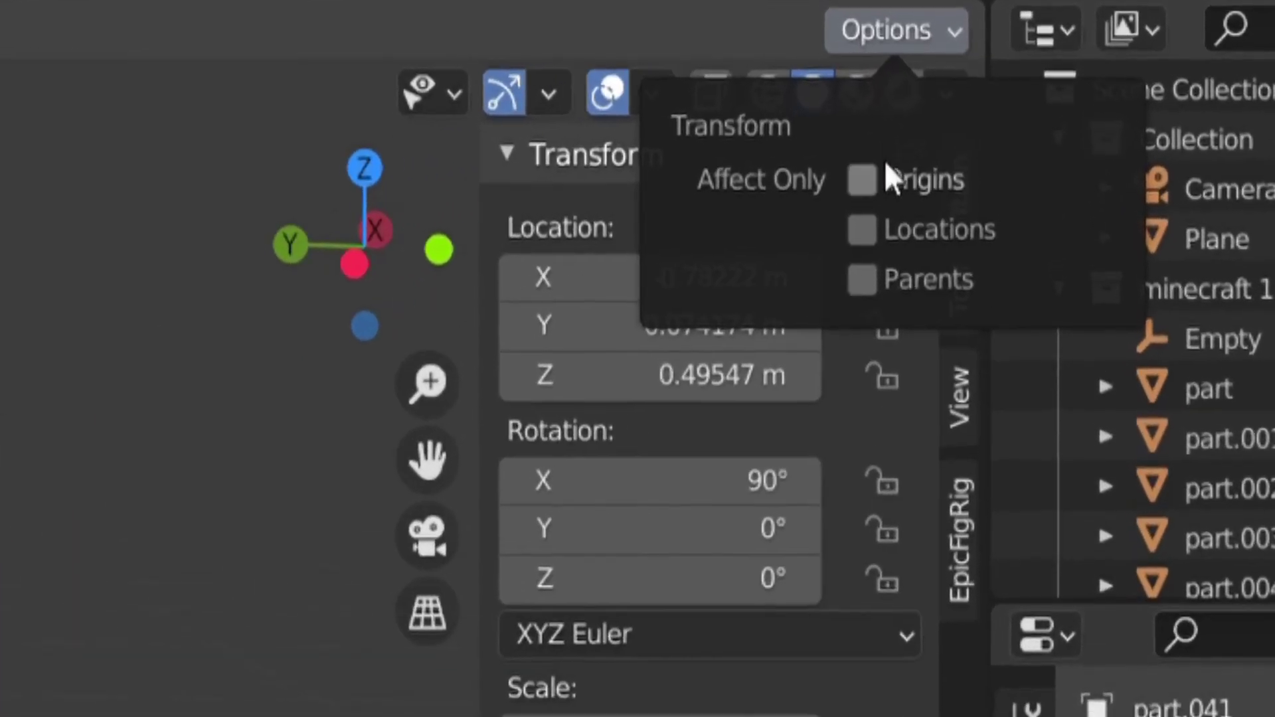
left_click(870, 182)
key("r")
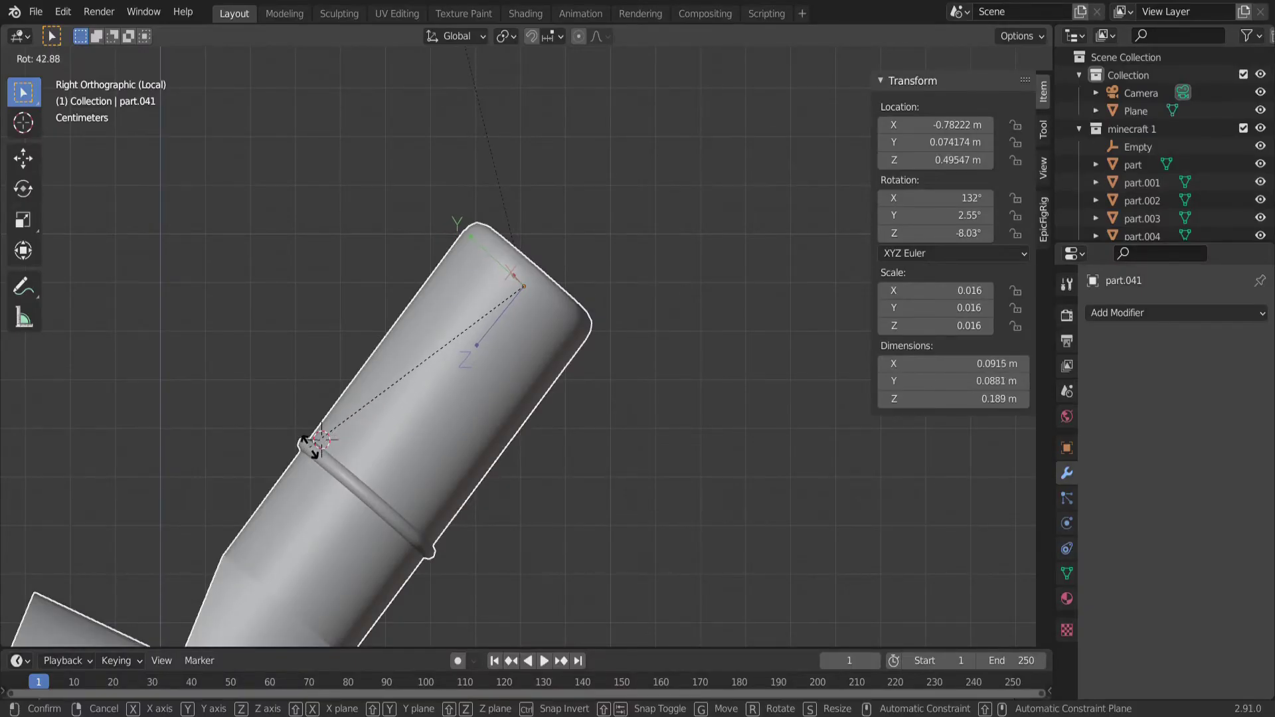
left_click(307, 439)
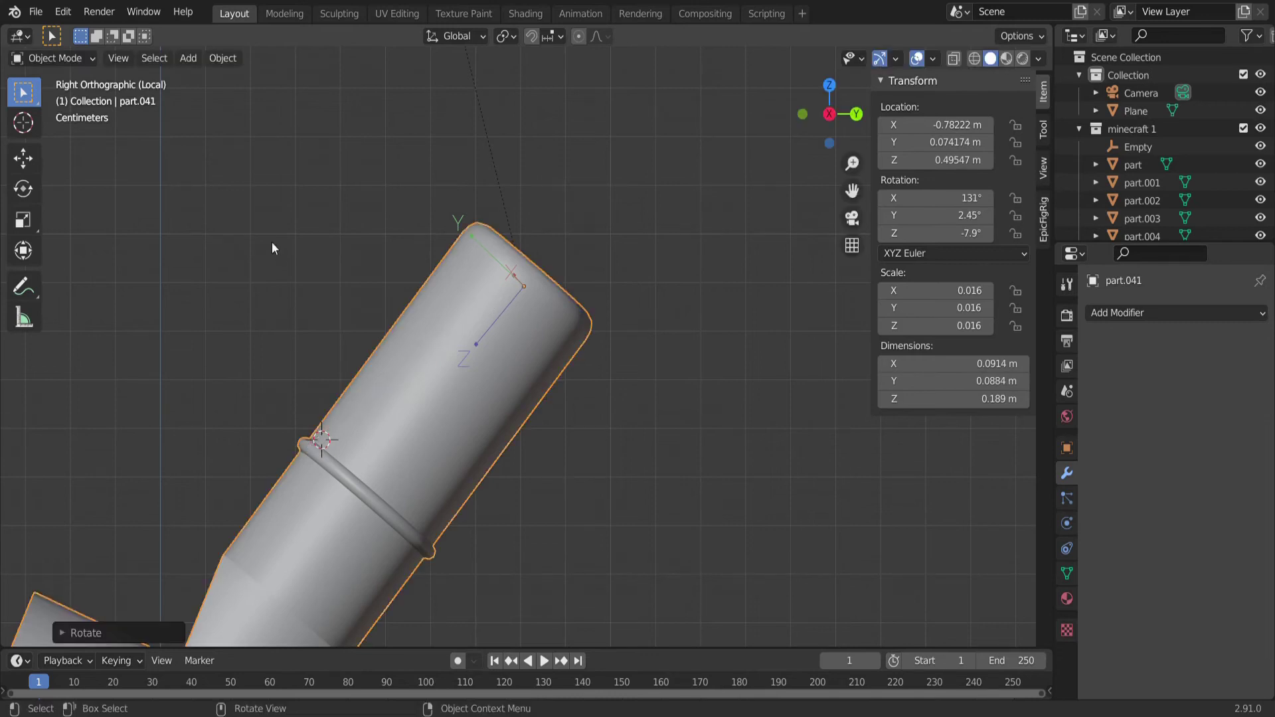
middle_click_drag(241, 227, 430, 284)
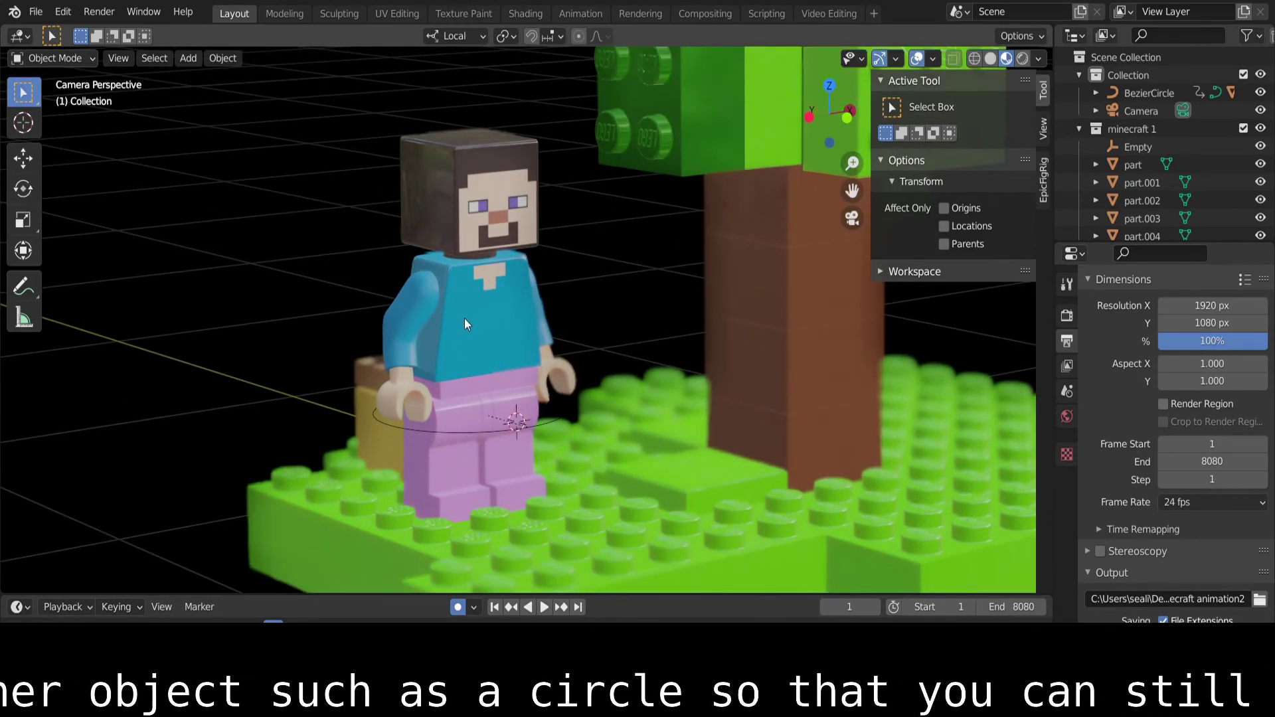
Parent Steve's left arm to his torso.
left_click(400, 329)
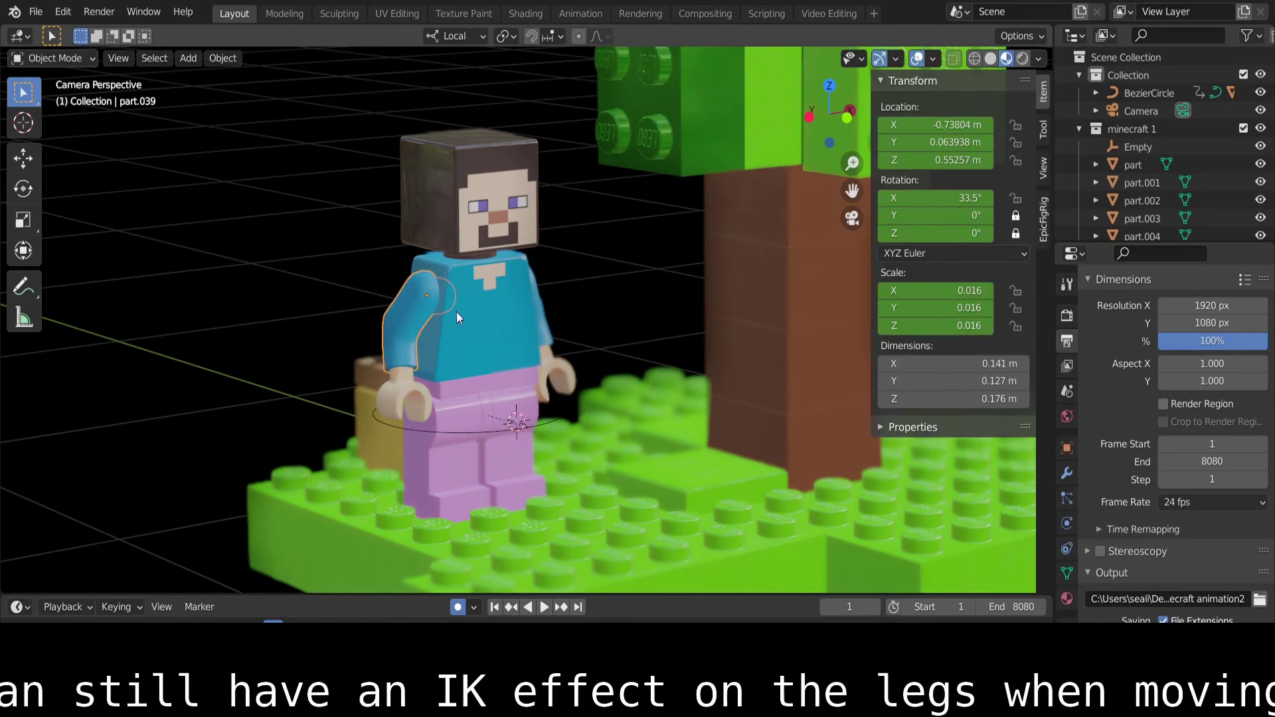
left_click(476, 312, "shift")
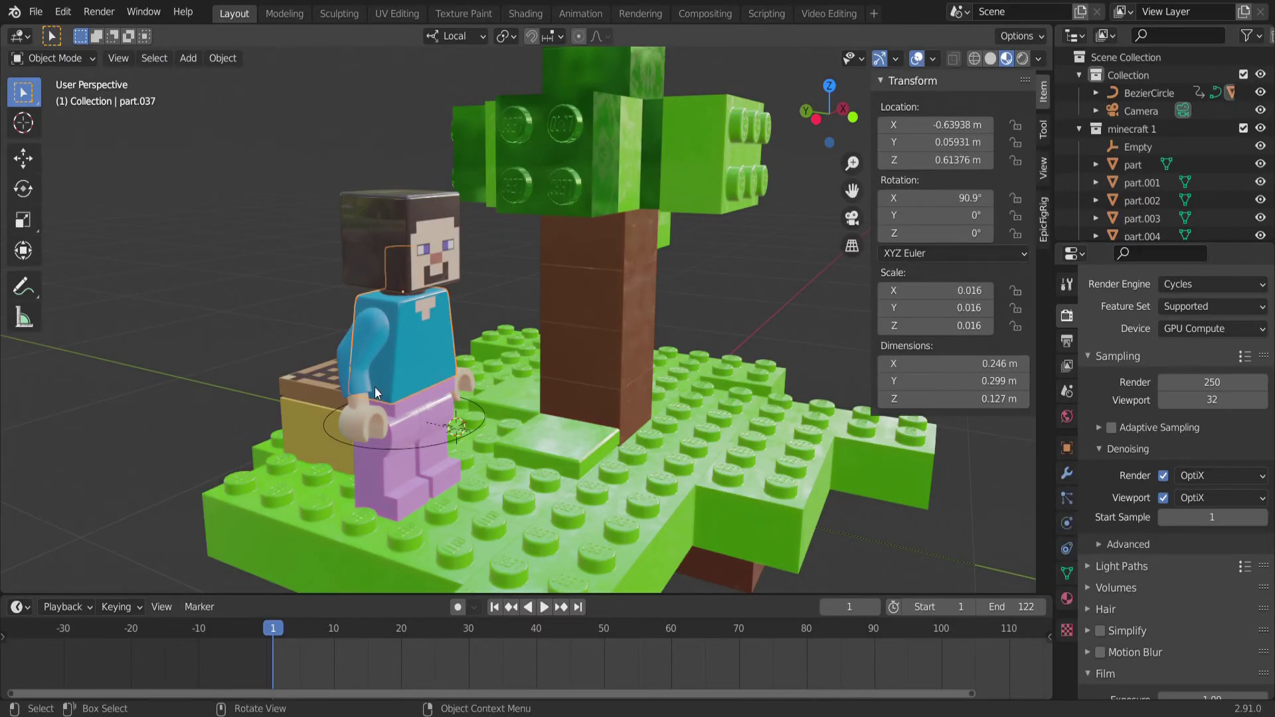
Test-tilt the whole figure and swing the left arm, cancelling both rotations.
left_click(397, 408)
key("r")
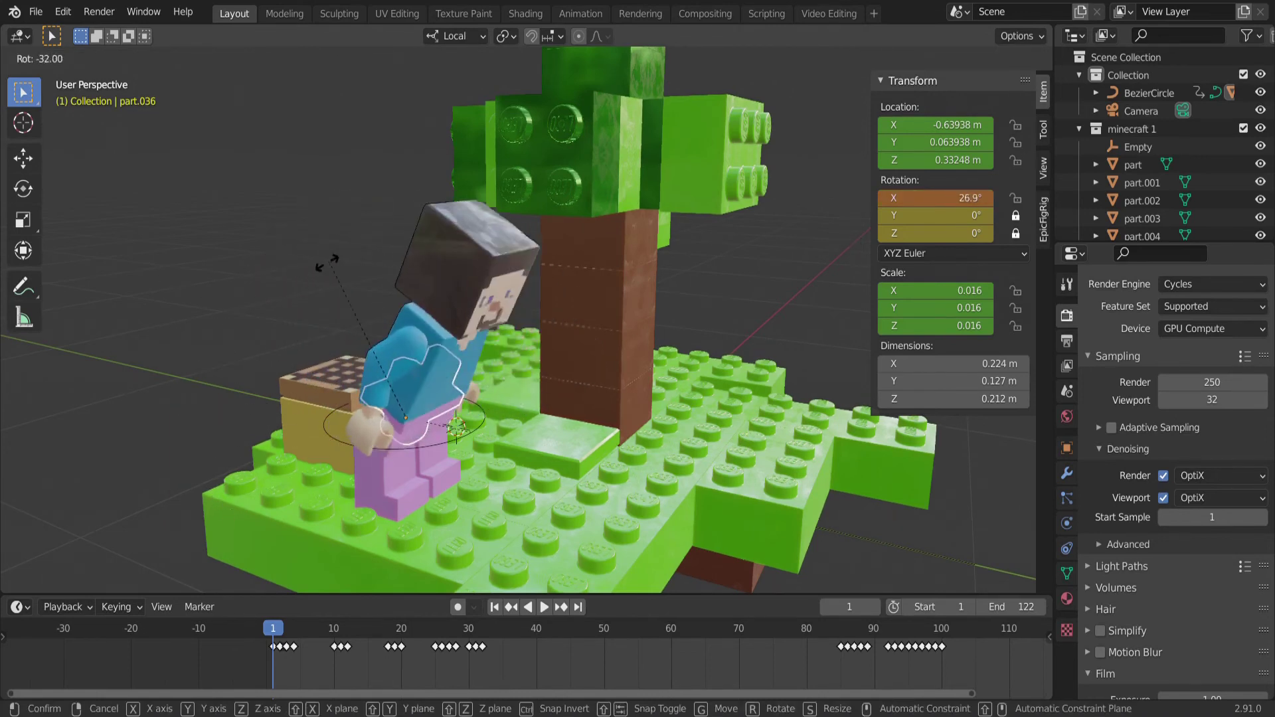
key("Escape")
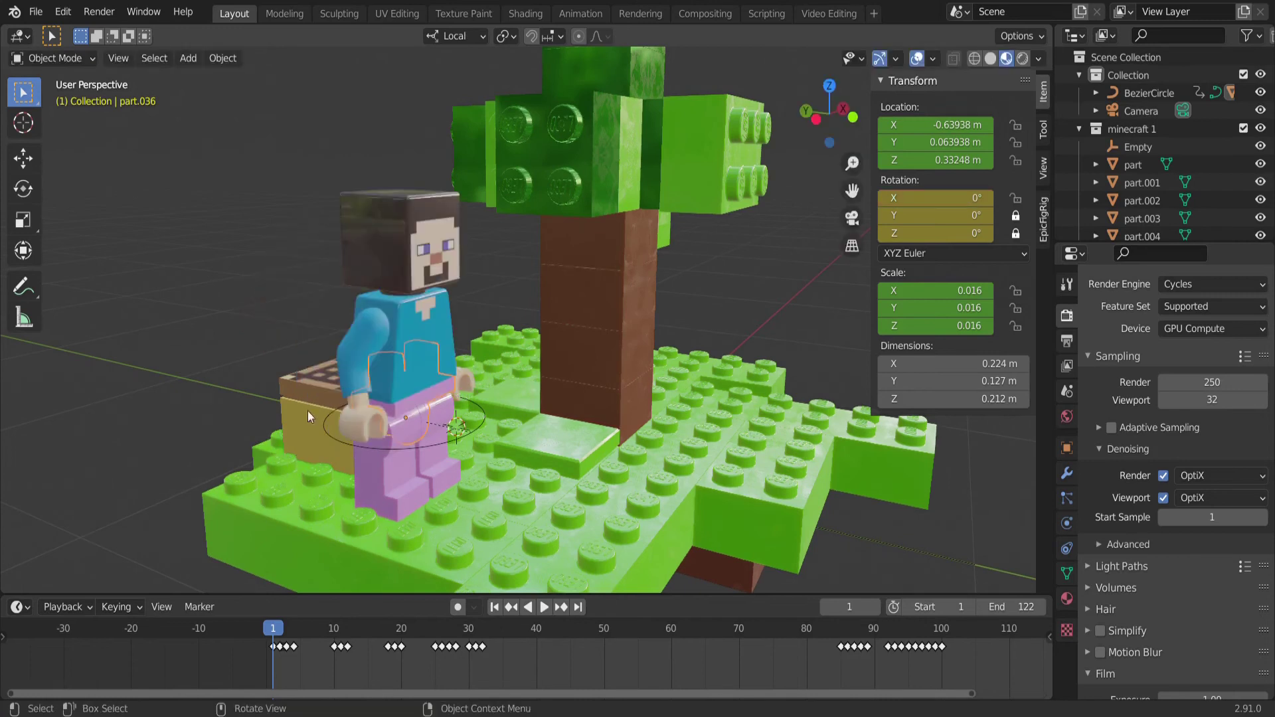
left_click(347, 348)
key("r")
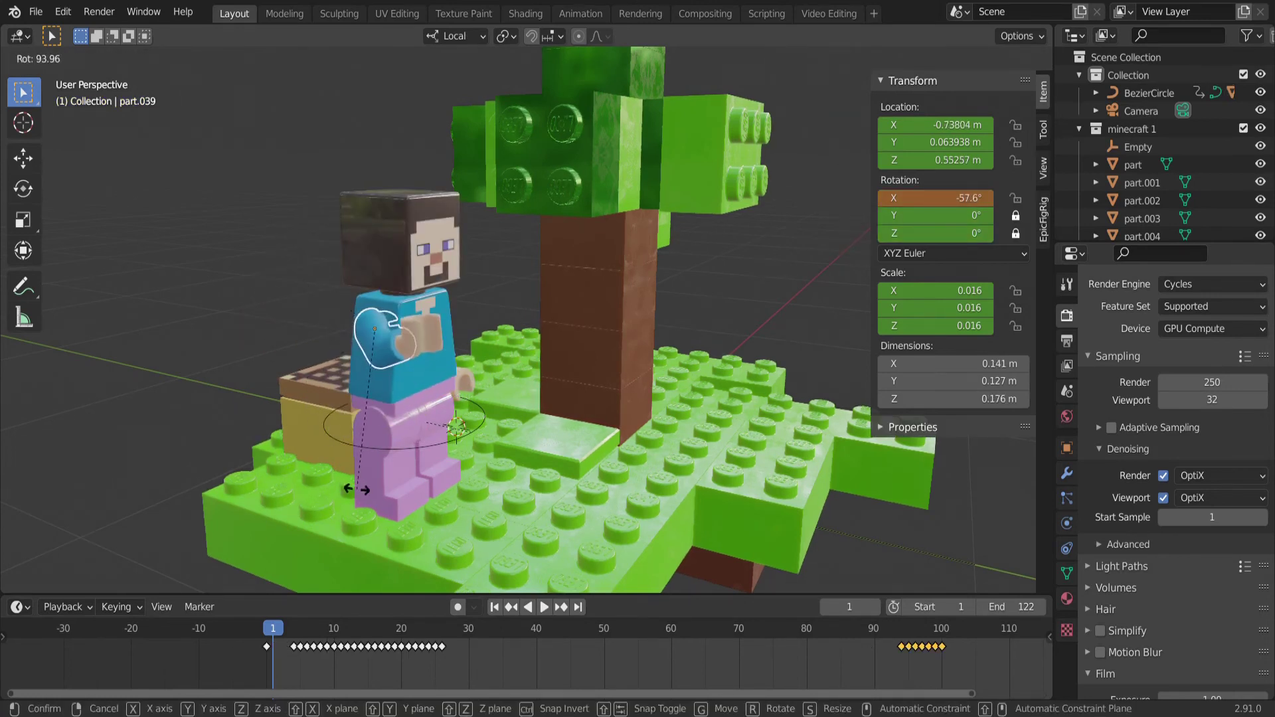
key("Escape")
Test-swing Steve's right arm and cancel, then apply a rotation confirmed with Enter.
left_click(450, 350)
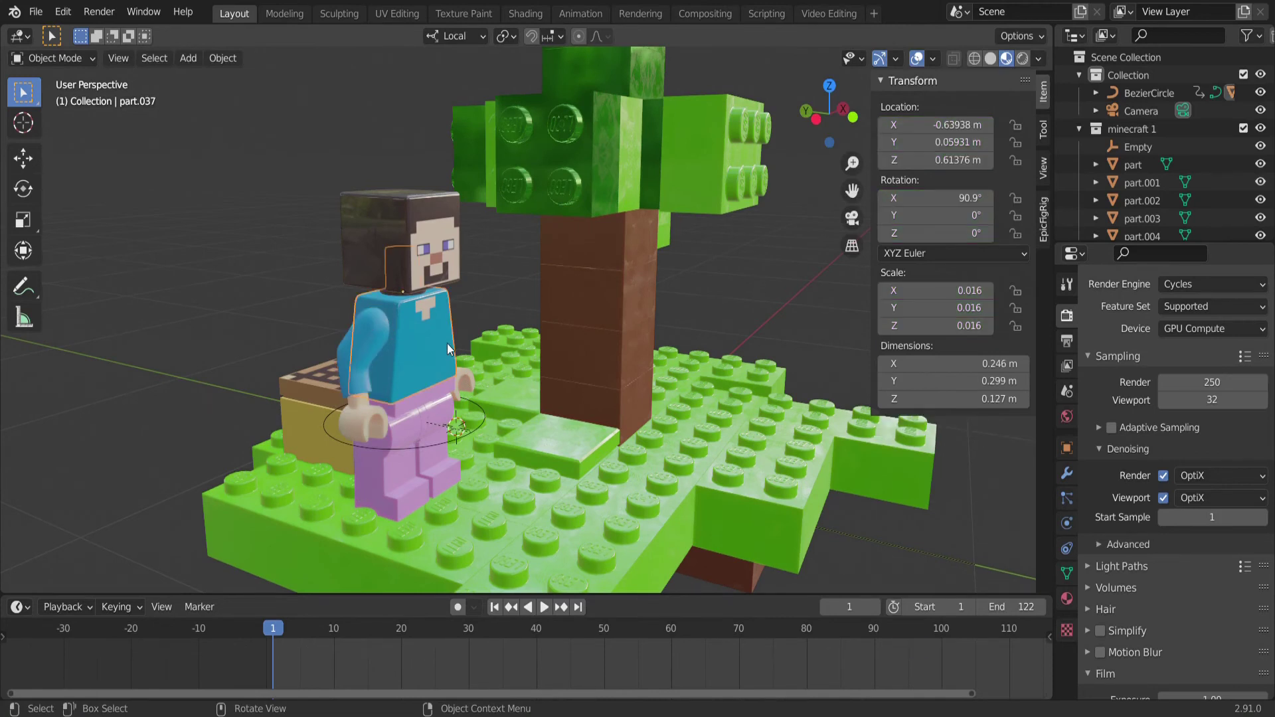
left_click(450, 350)
key("r")
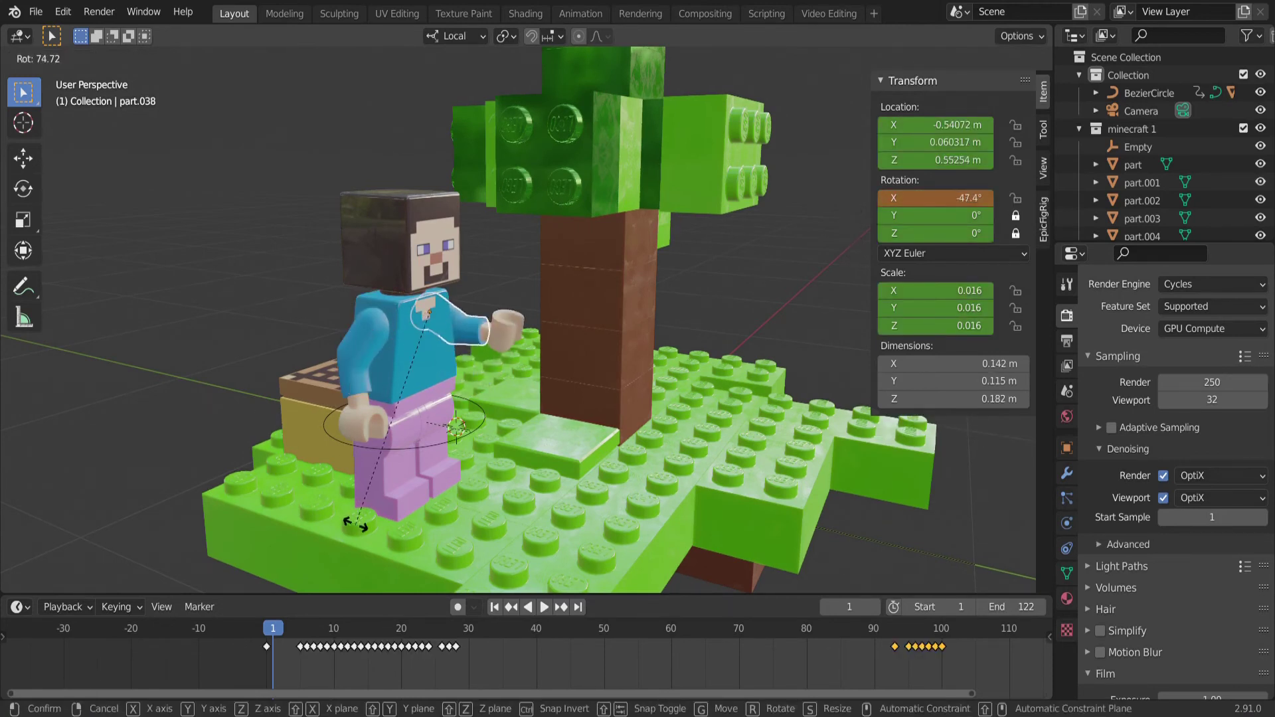
key("Escape")
key("r")
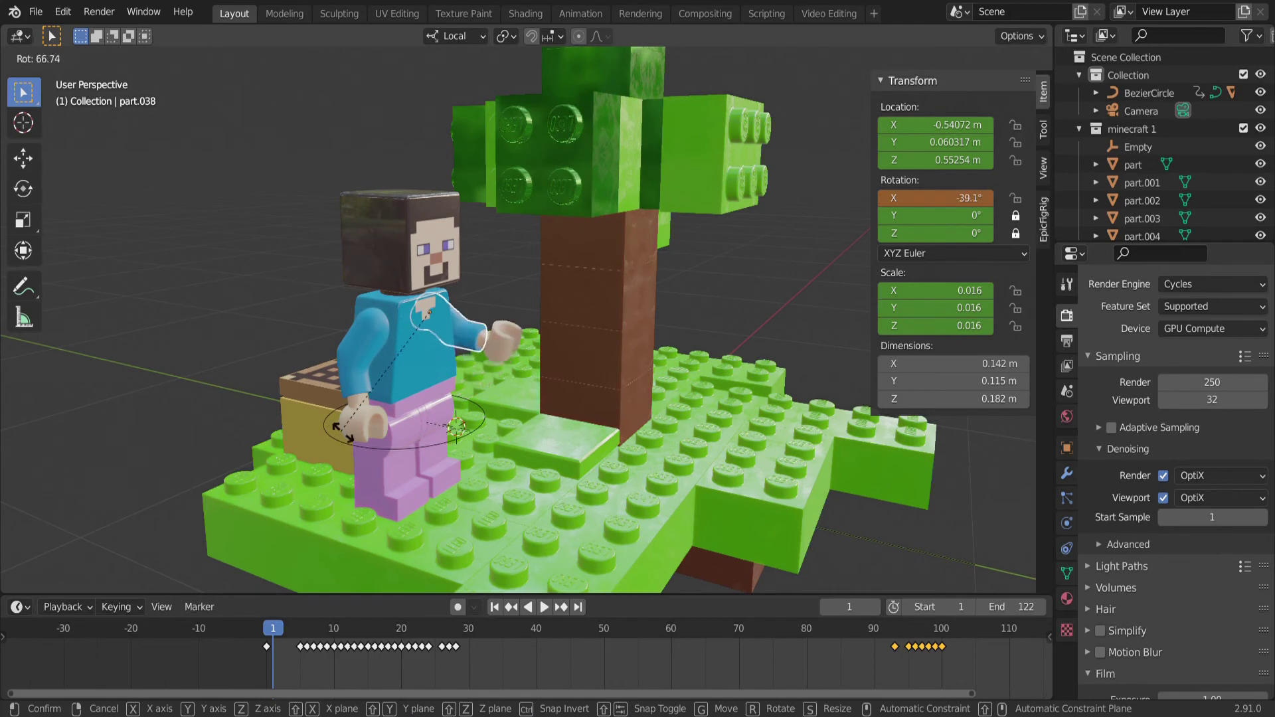
key("Return")
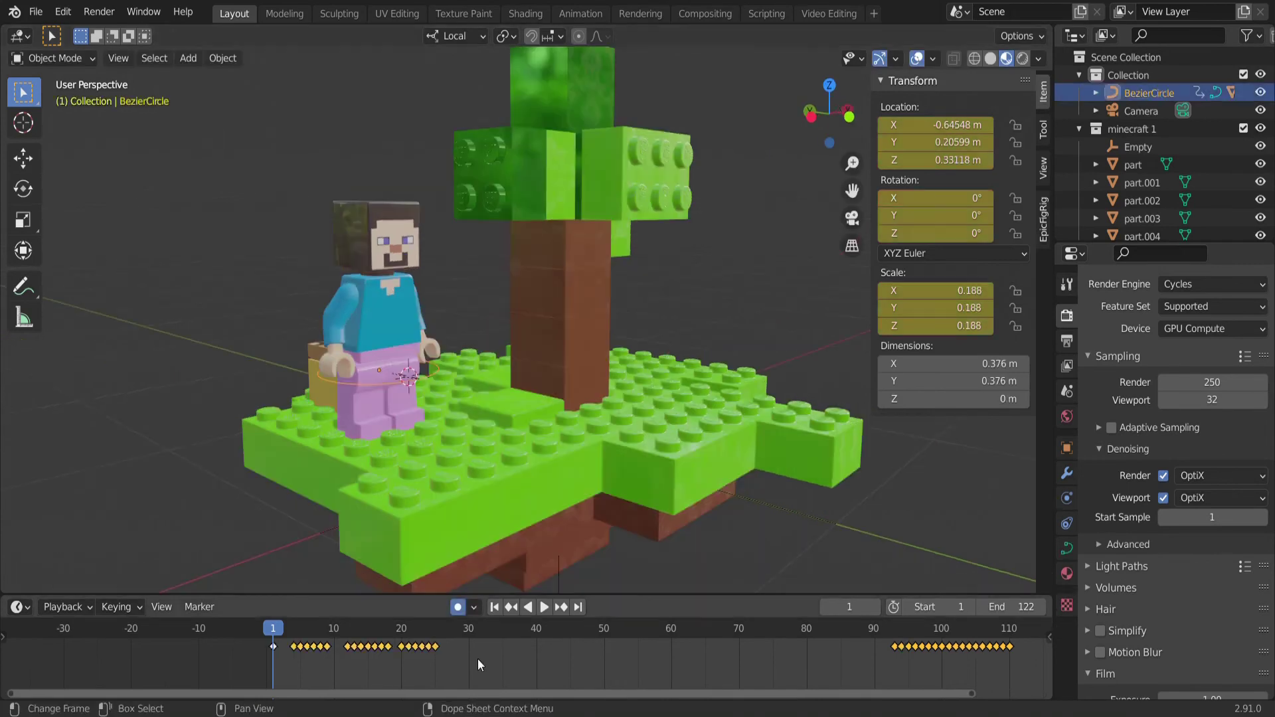
Give the circle controller's keyframes Constant interpolation, then check the timeline's Keying popover.
key("t")
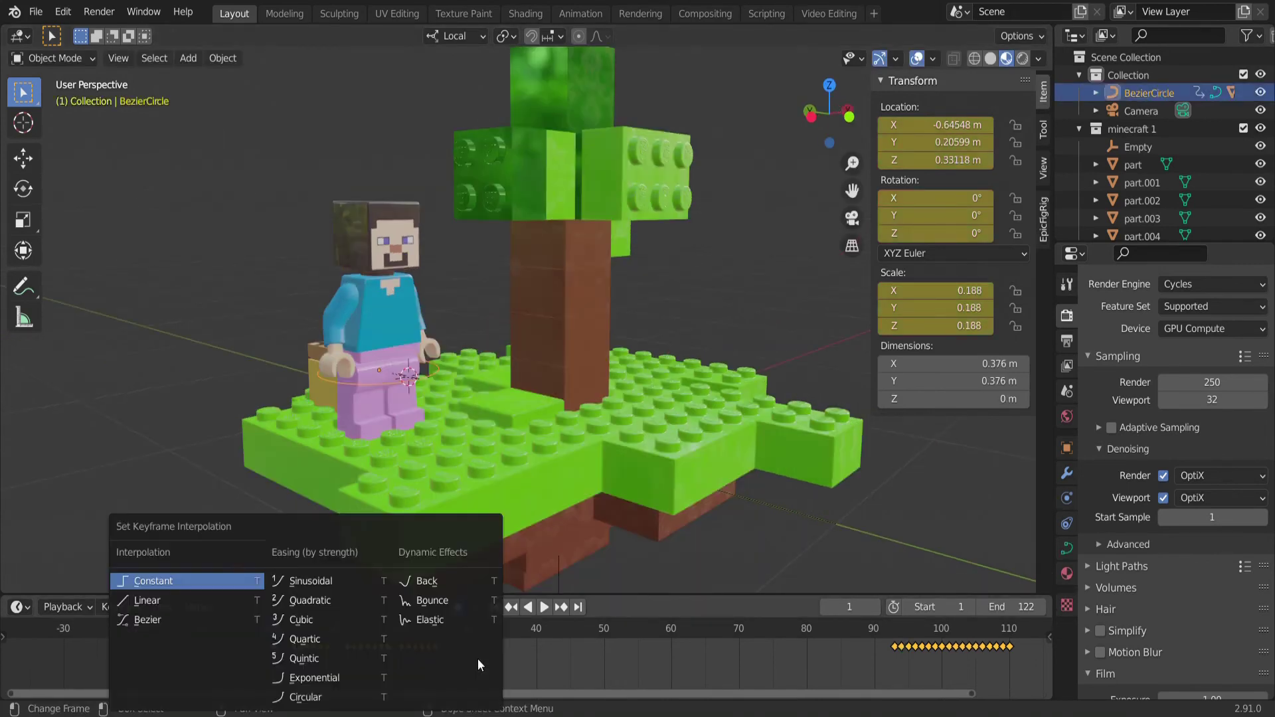
left_click(200, 579)
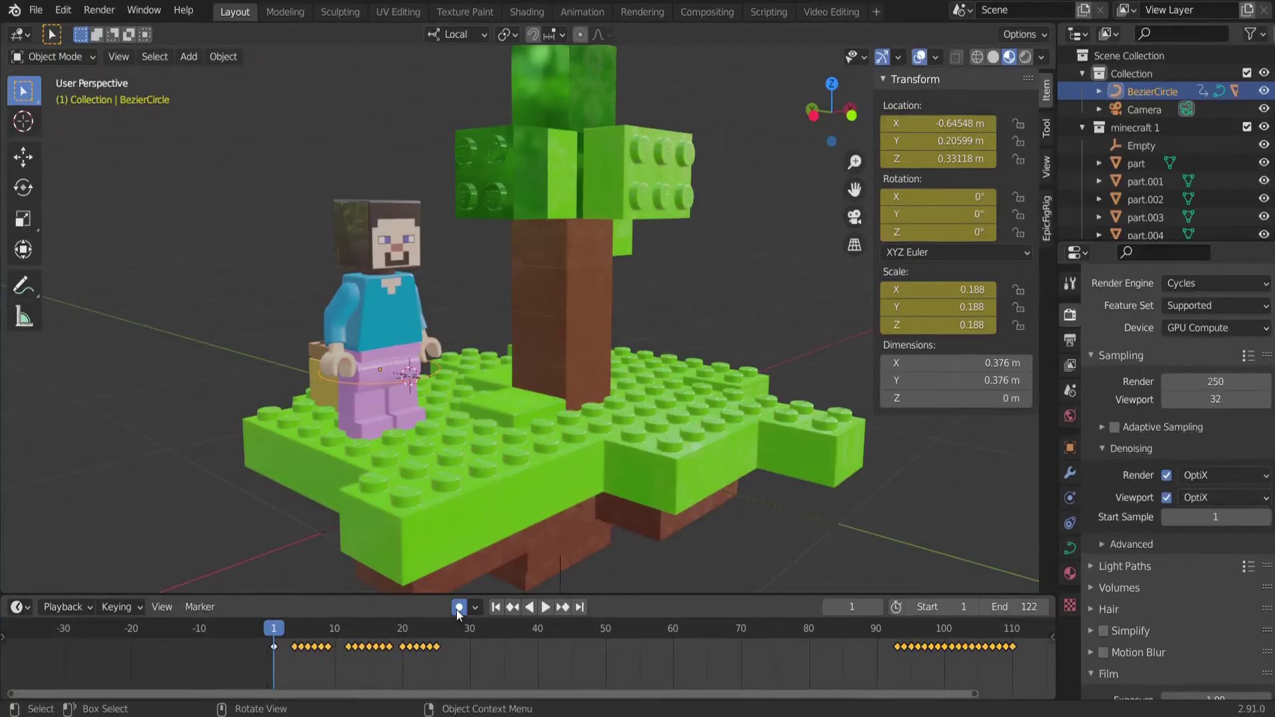
left_click(184, 608)
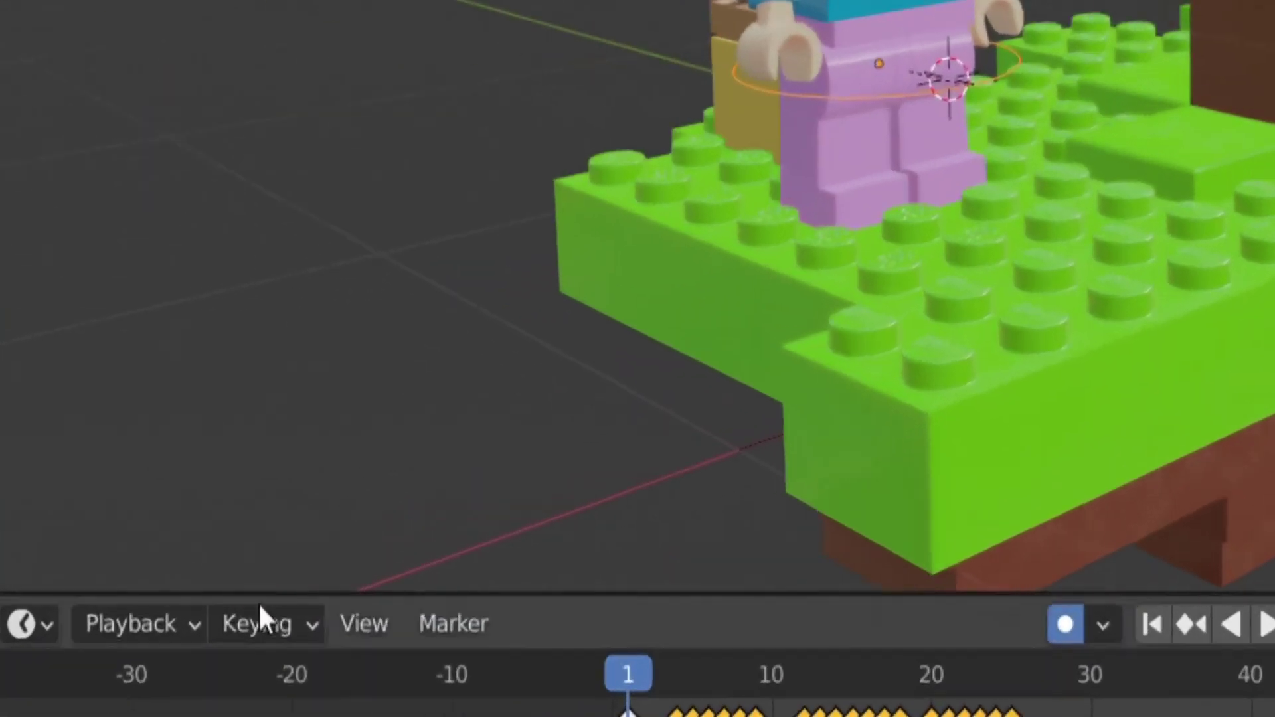
left_click(160, 612)
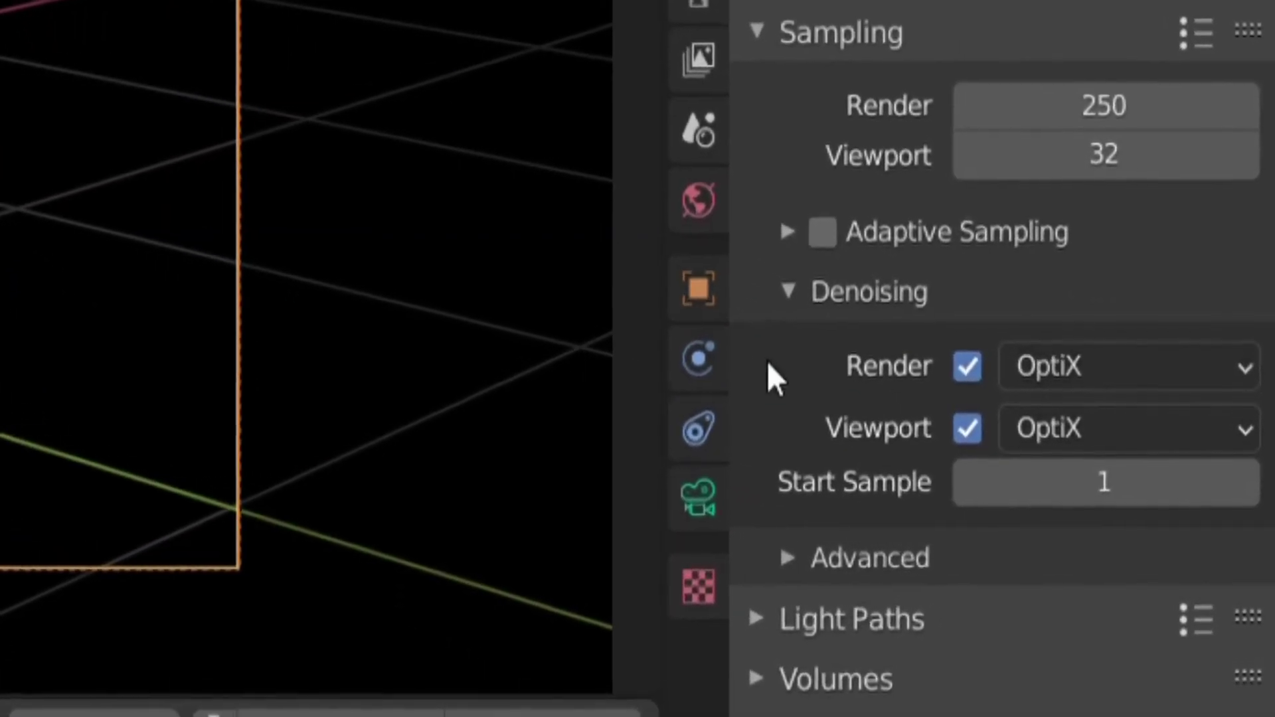
left_click(1047, 373)
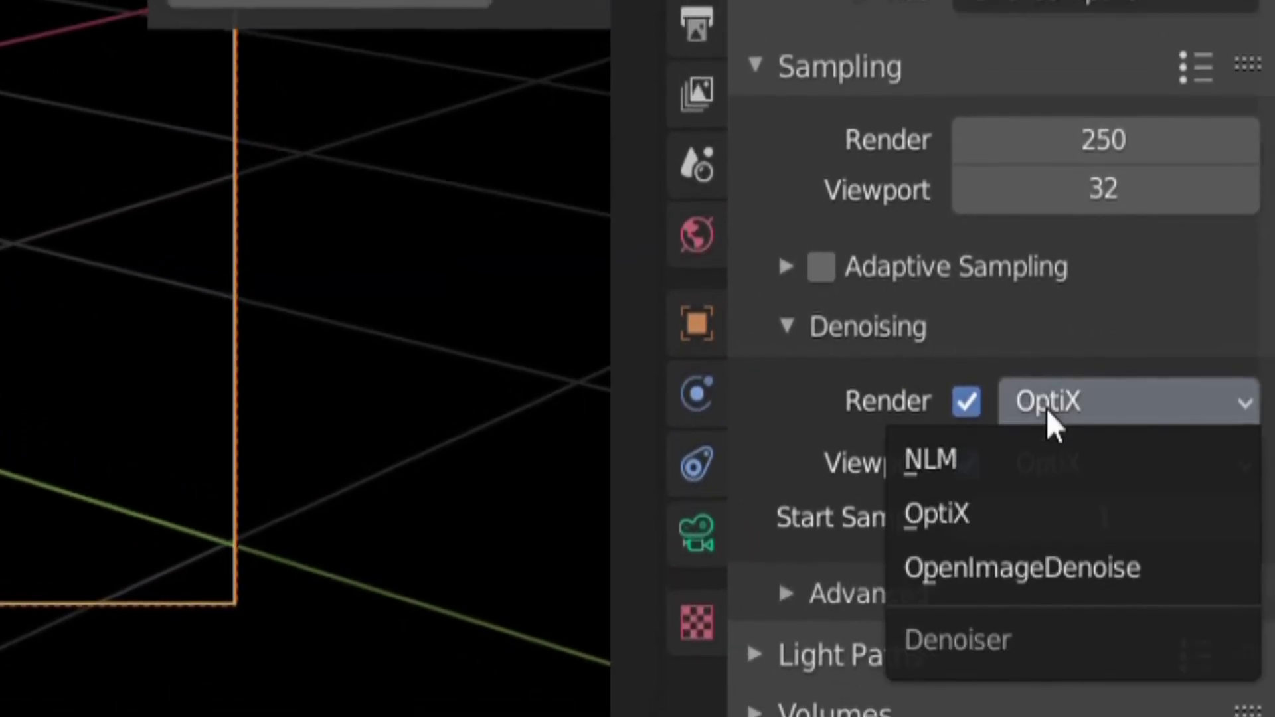
left_click(1011, 518)
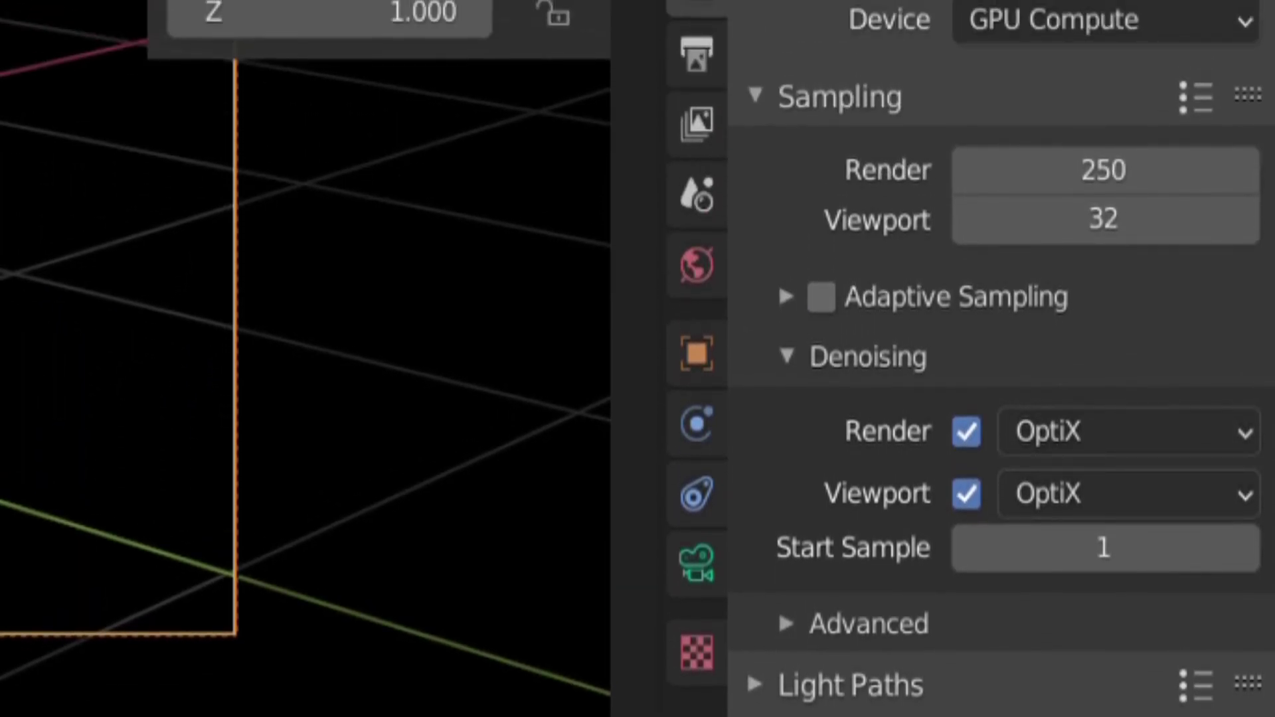
Bring up the camera's Object Data lens settings (perspective, 50 mm focal length).
left_click(691, 567)
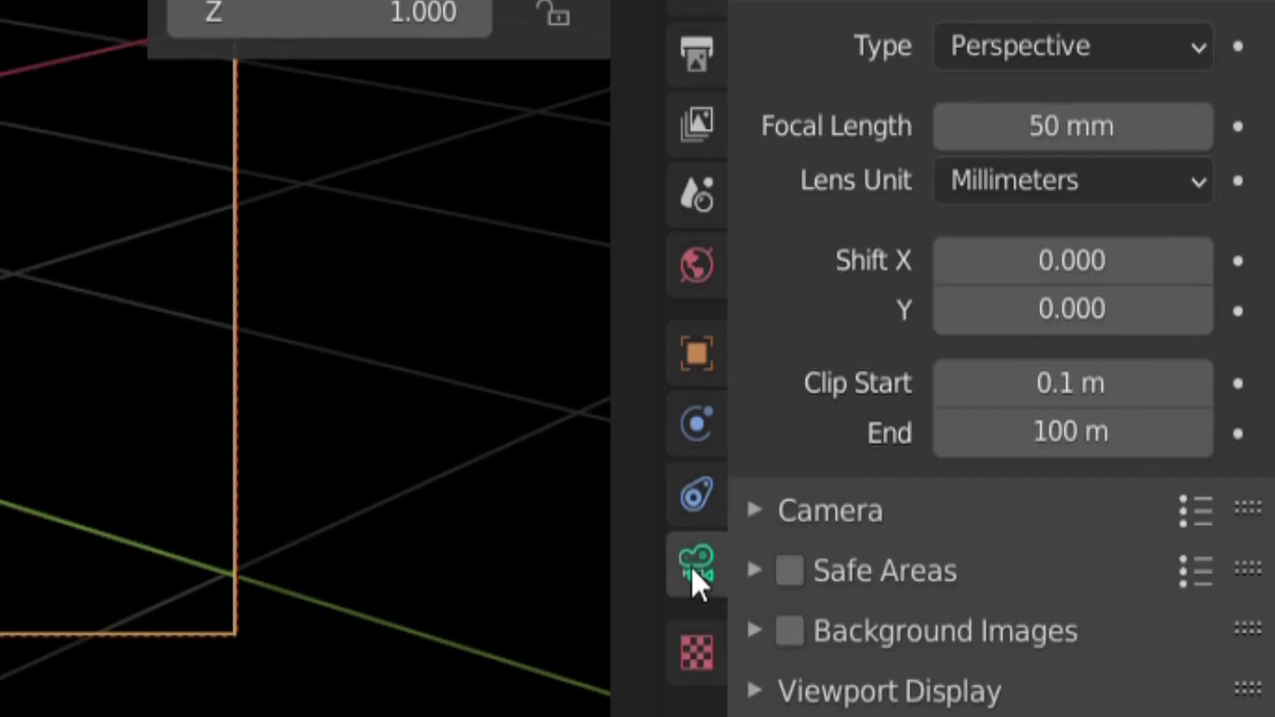